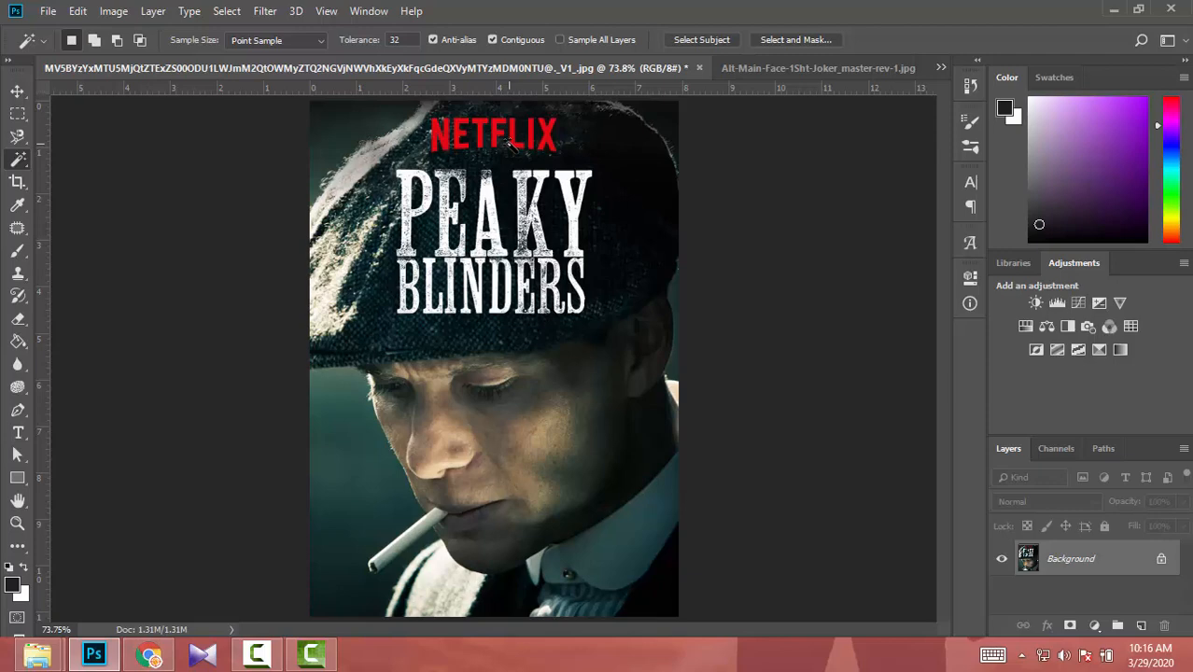
# - Examine the NETFLIX and PEAKY BLINDERS lettering on the poster up close
pyautogui.hotkey('ctrl', '+')
pyautogui.hotkey('ctrl', '+')
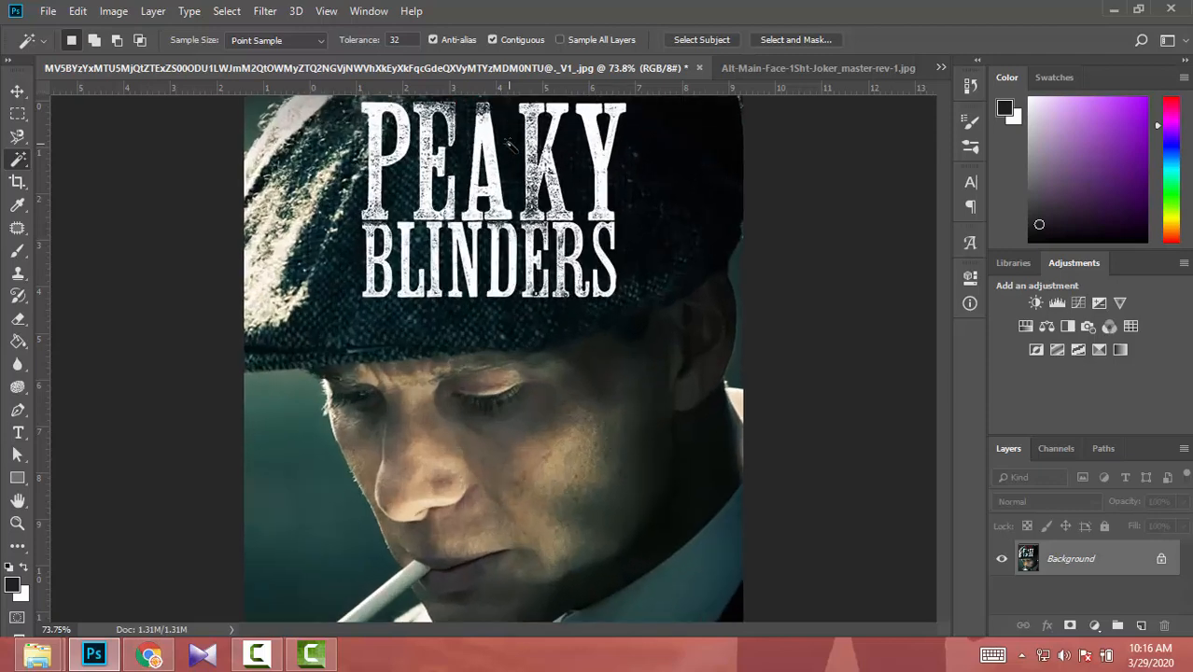
pyautogui.scroll(2, 576, 247)
pyautogui.scroll(8, 576, 248)
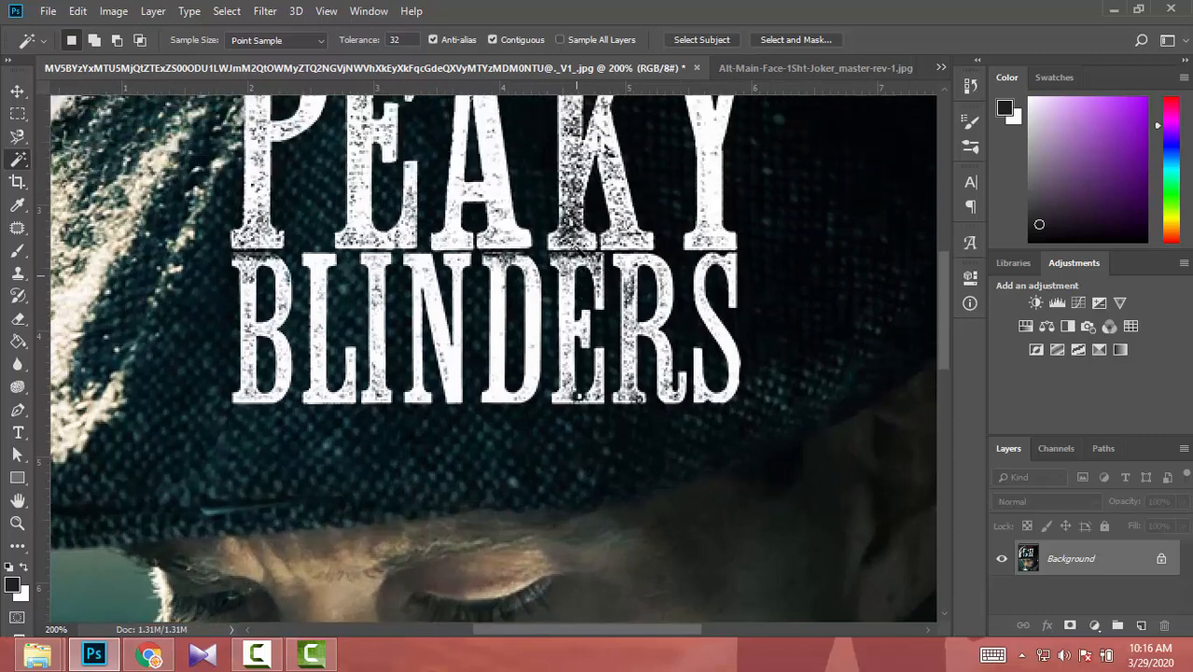
pyautogui.hotkey('ctrl', '-')
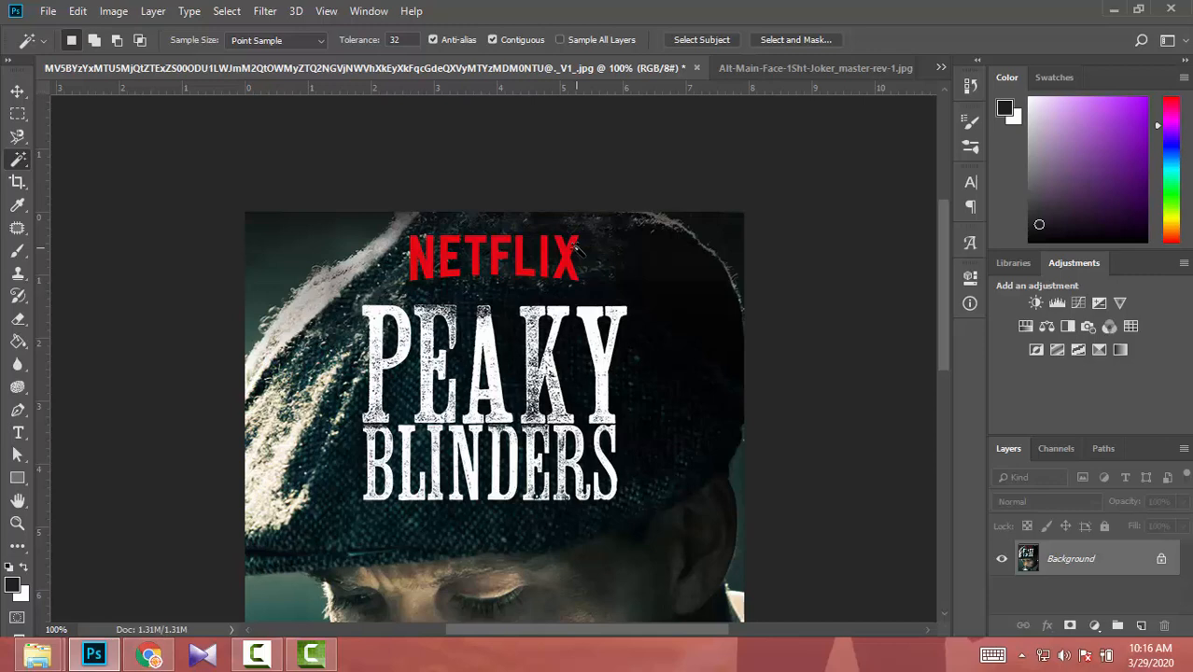
pyautogui.hotkey('ctrl', '+')
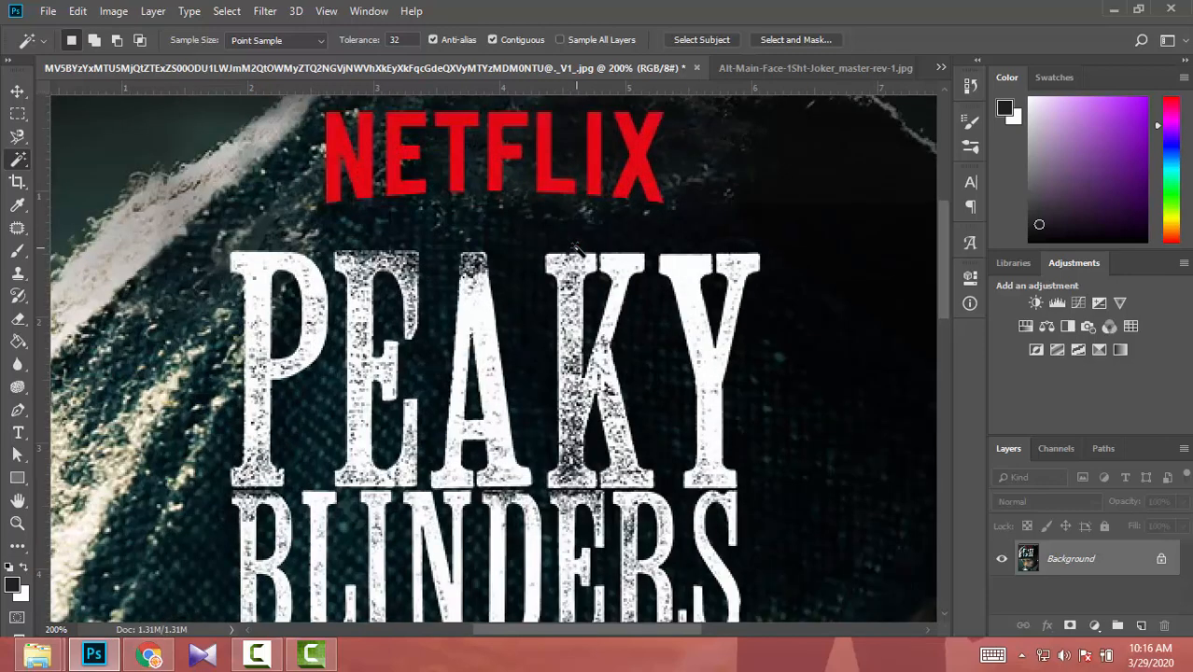
pyautogui.hotkey('ctrl', '-')
pyautogui.hotkey('ctrl', '+')
pyautogui.hotkey('ctrl', '-')
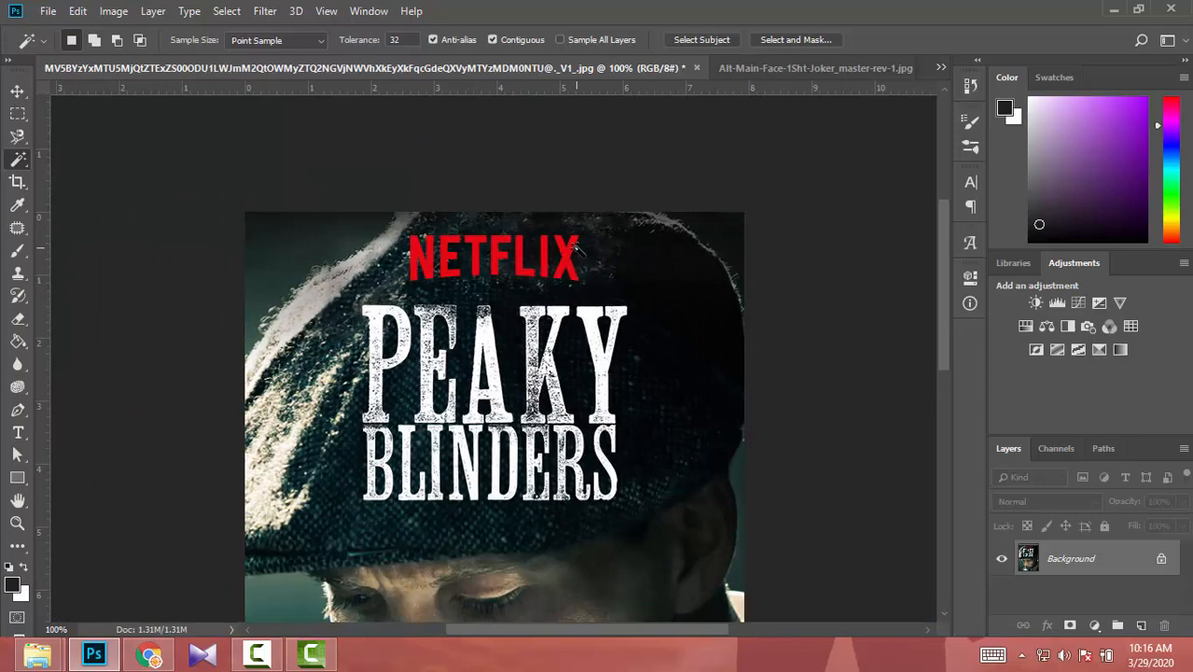
pyautogui.hotkey('ctrl', '+')
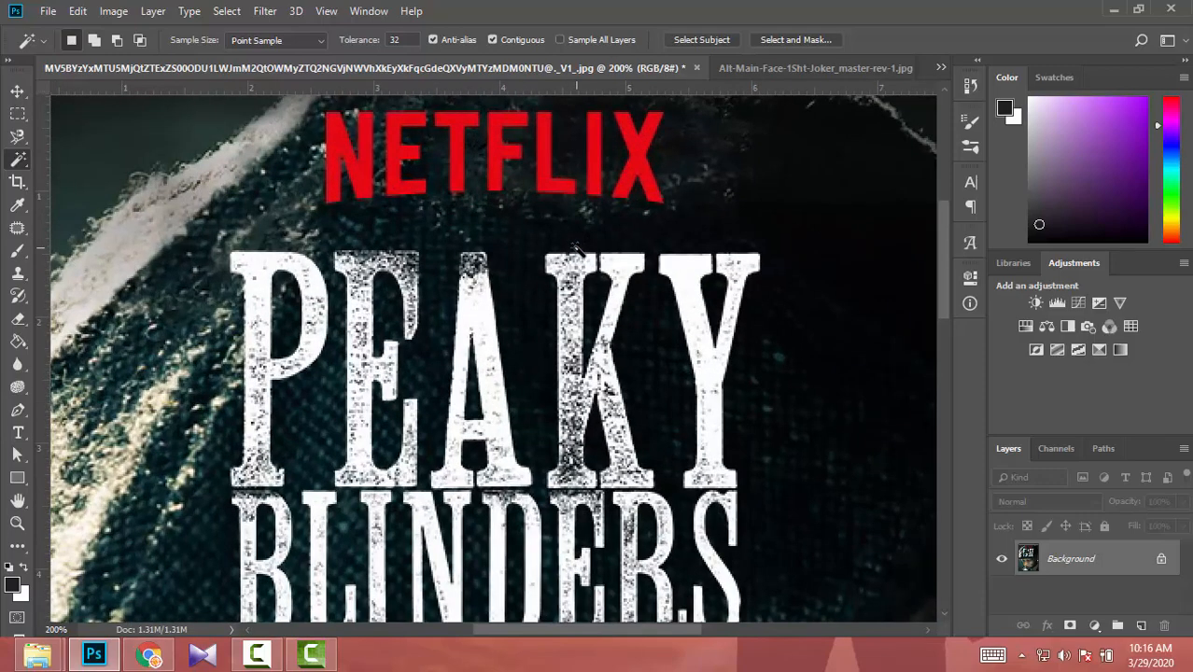
# - Select all seven letters of the red NETFLIX logo together with the Magic Wand tool
pyautogui.scroll(3, 576, 245)
pyautogui.hotkey('ctrl', '+')
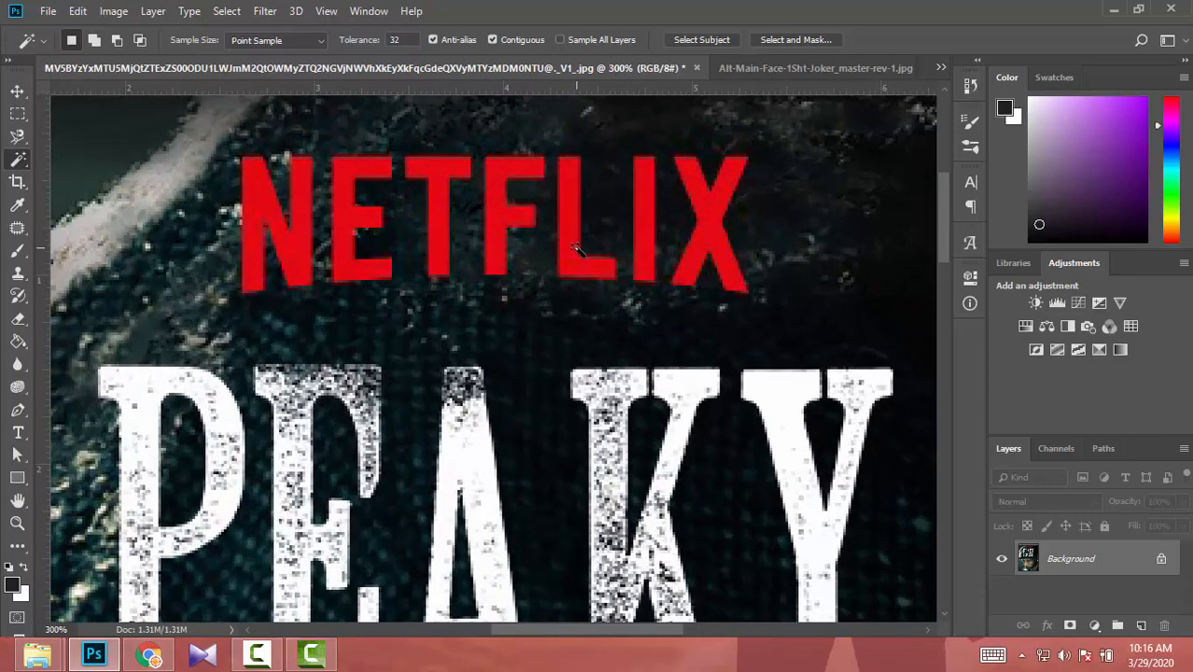
pyautogui.scroll(1, 576, 246)
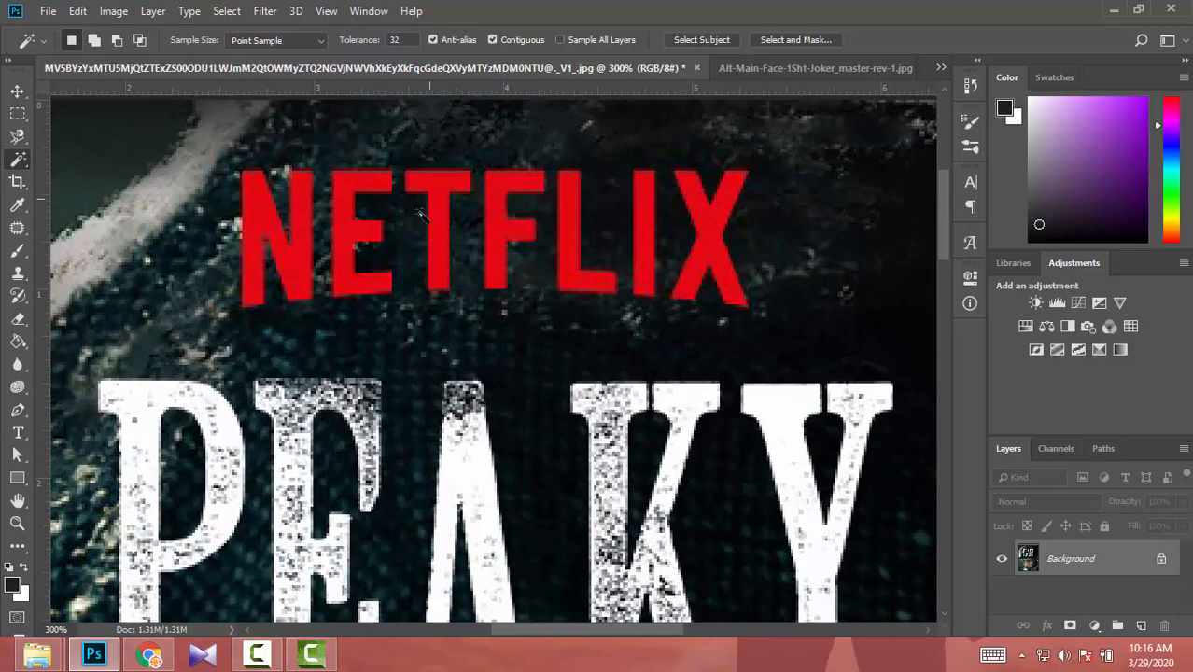
pyautogui.rightClick(19, 163)
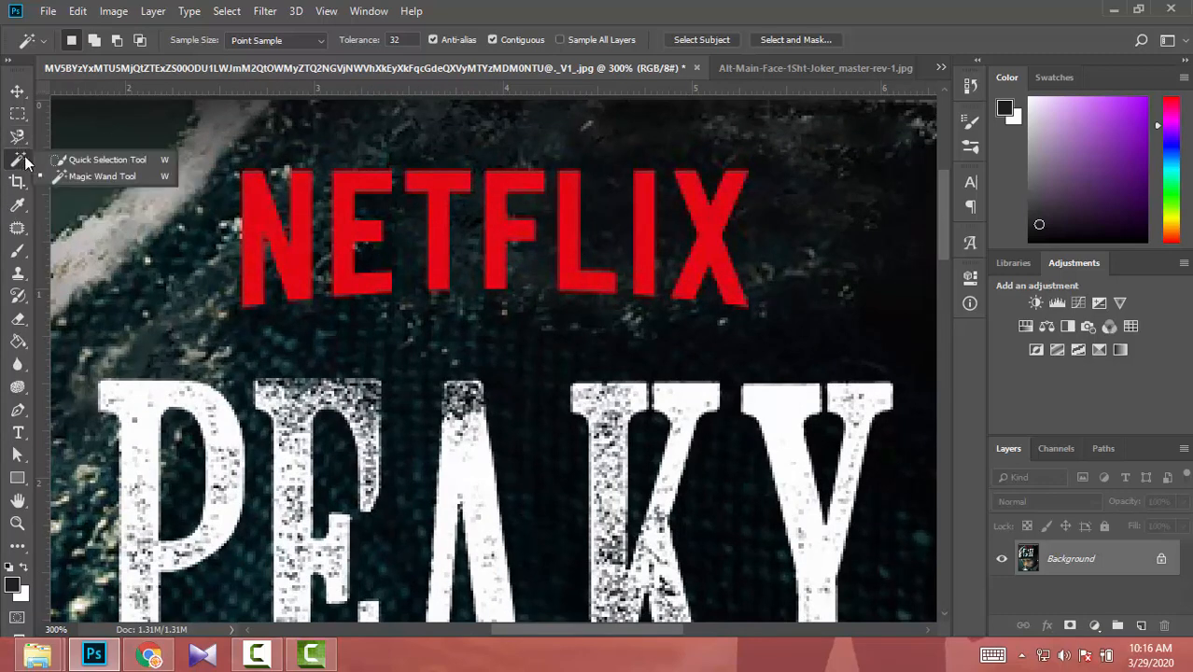
pyautogui.click(79, 180)
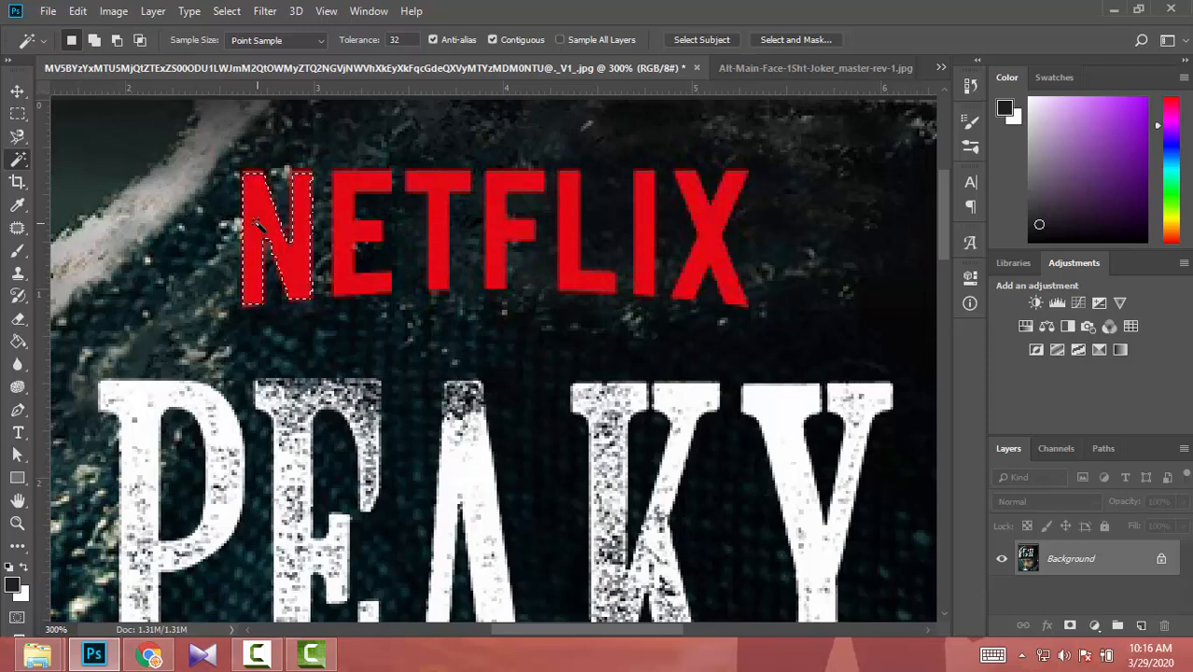
pyautogui.press('shift')
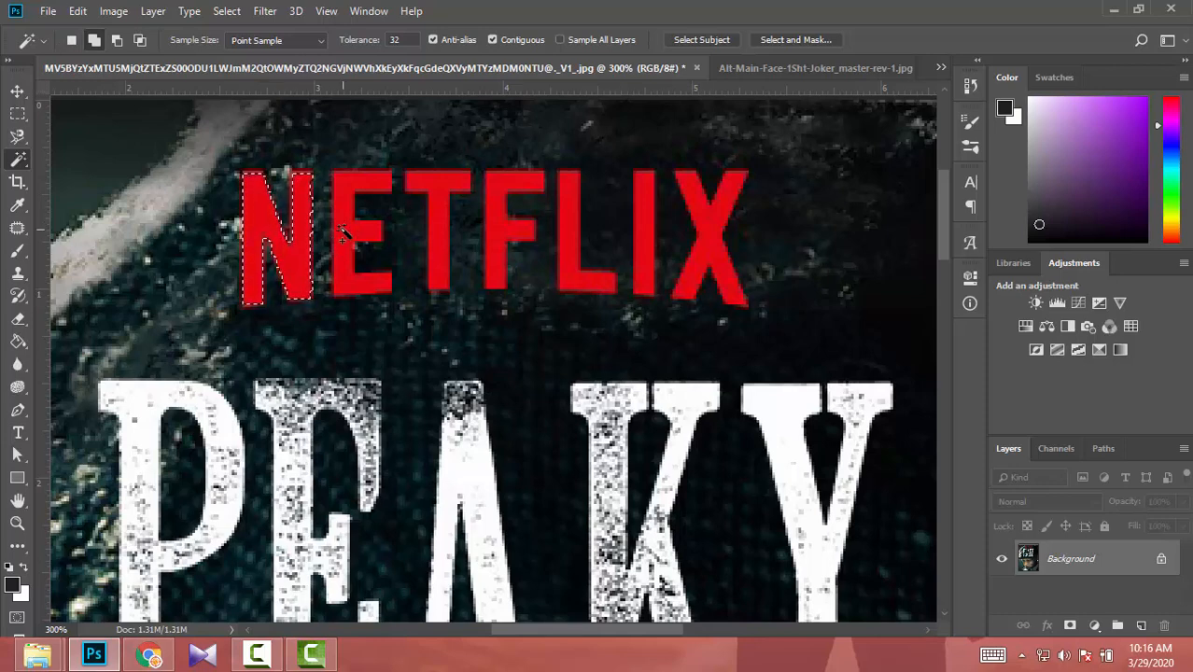
pyautogui.click(344, 233)
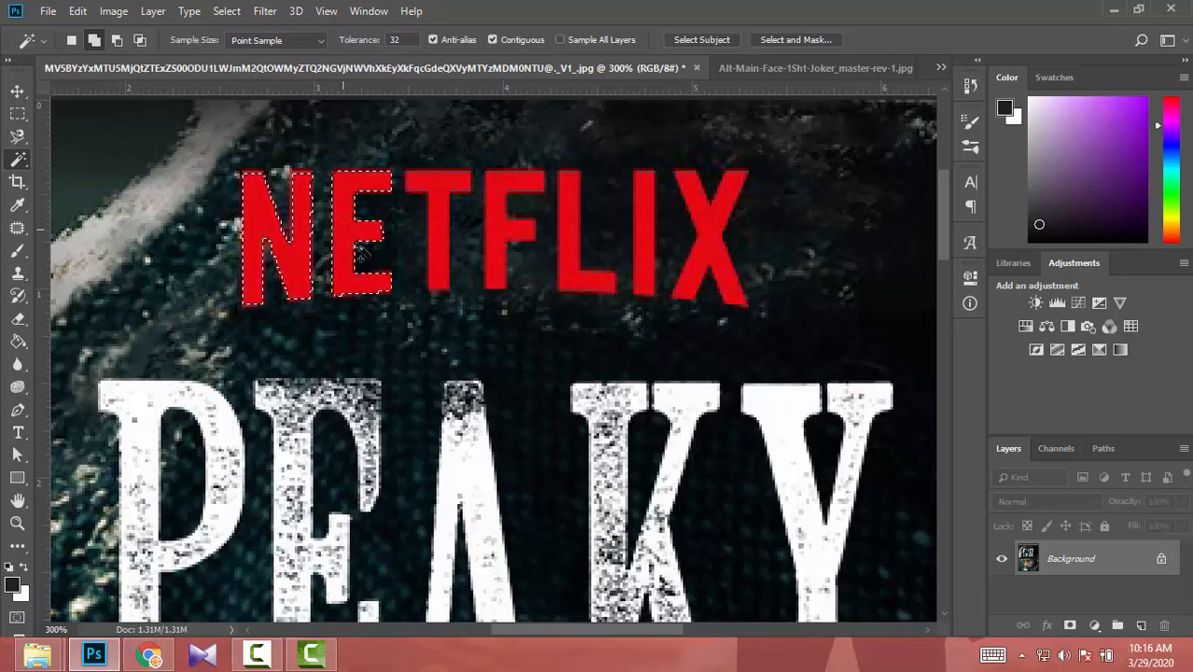
pyautogui.click(429, 183)
pyautogui.click(502, 228)
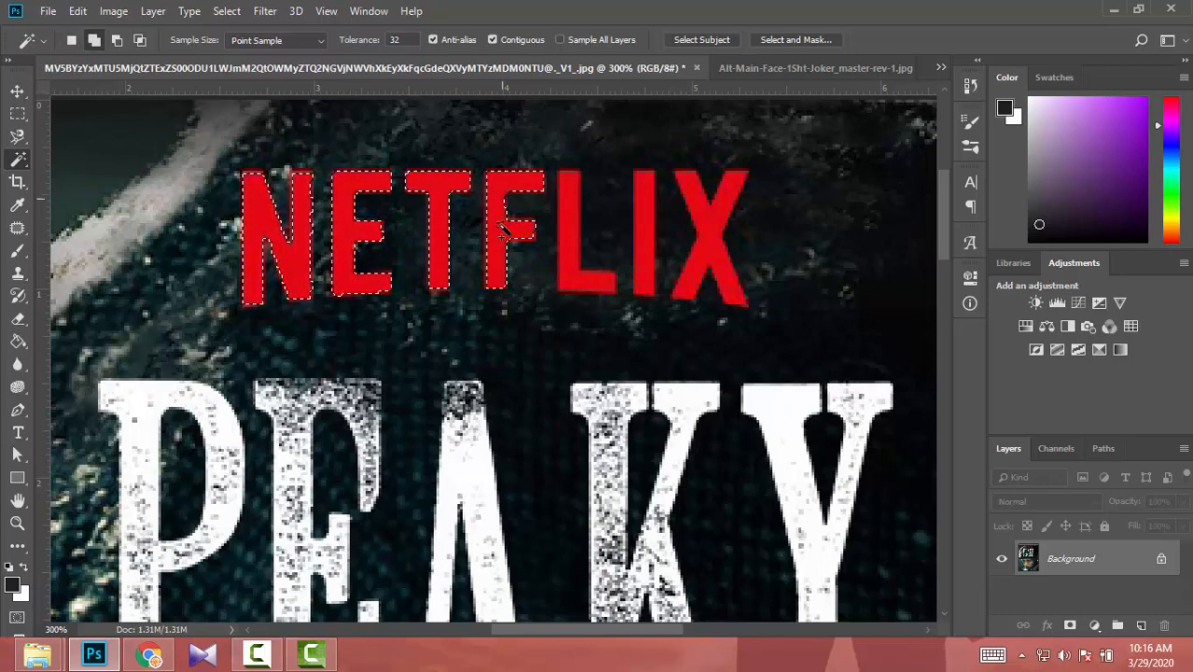
pyautogui.keyDown('shift'); pyautogui.click(569, 234); pyautogui.keyUp('shift')
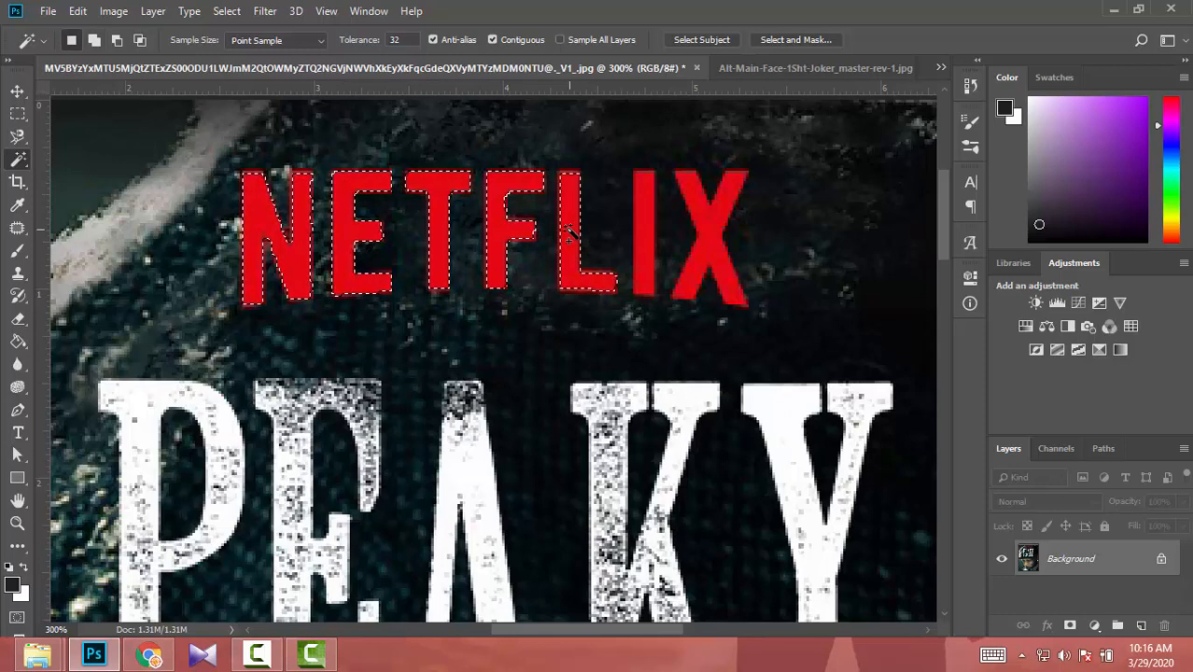
pyautogui.keyDown('shift'); pyautogui.click(642, 245); pyautogui.keyUp('shift')
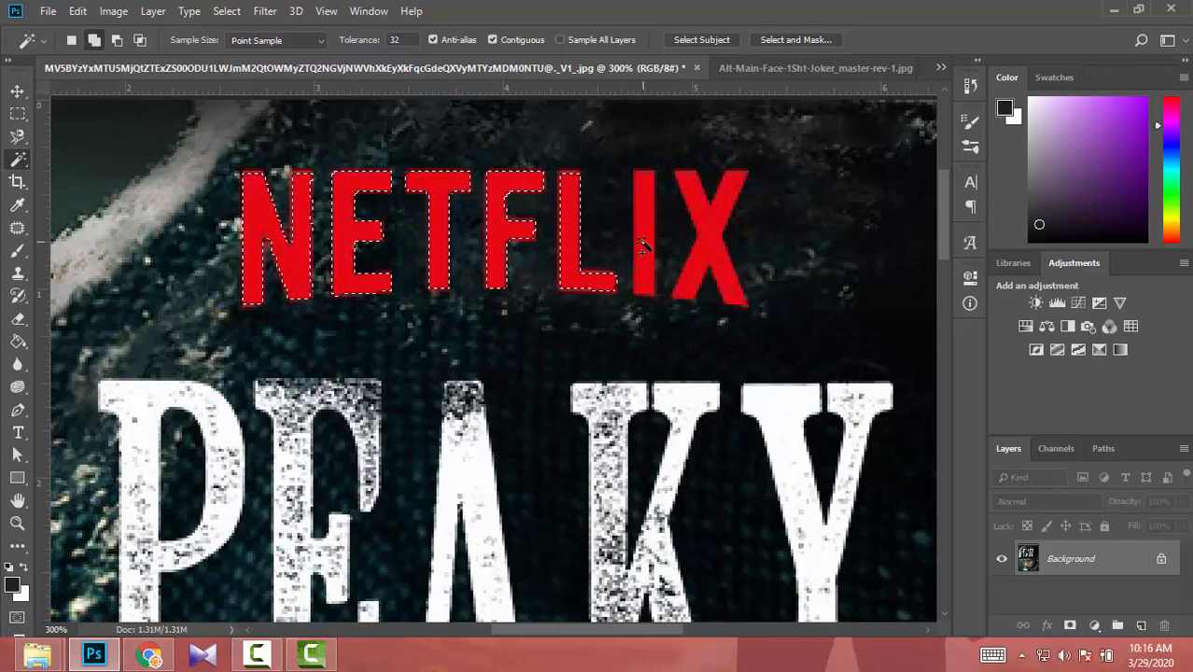
pyautogui.keyDown('shift'); pyautogui.click(726, 233); pyautogui.keyUp('shift')
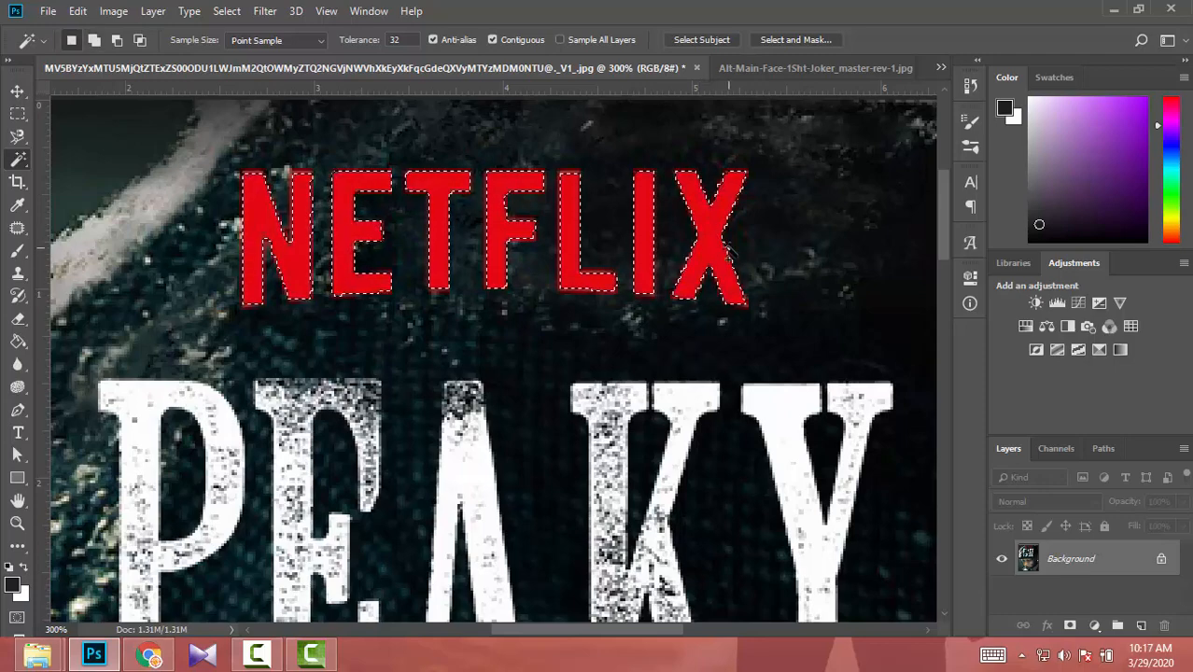
# - Expand the selection around the NETFLIX letters by 1 pixel
pyautogui.click(227, 11)
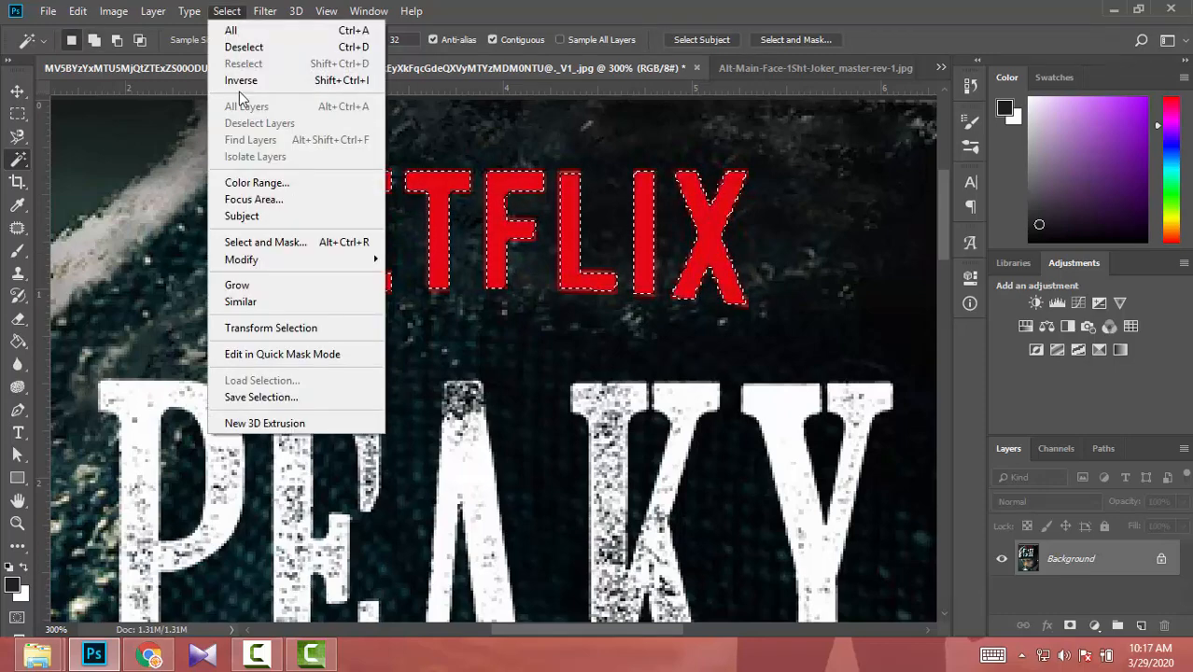
pyautogui.moveTo(284, 261)
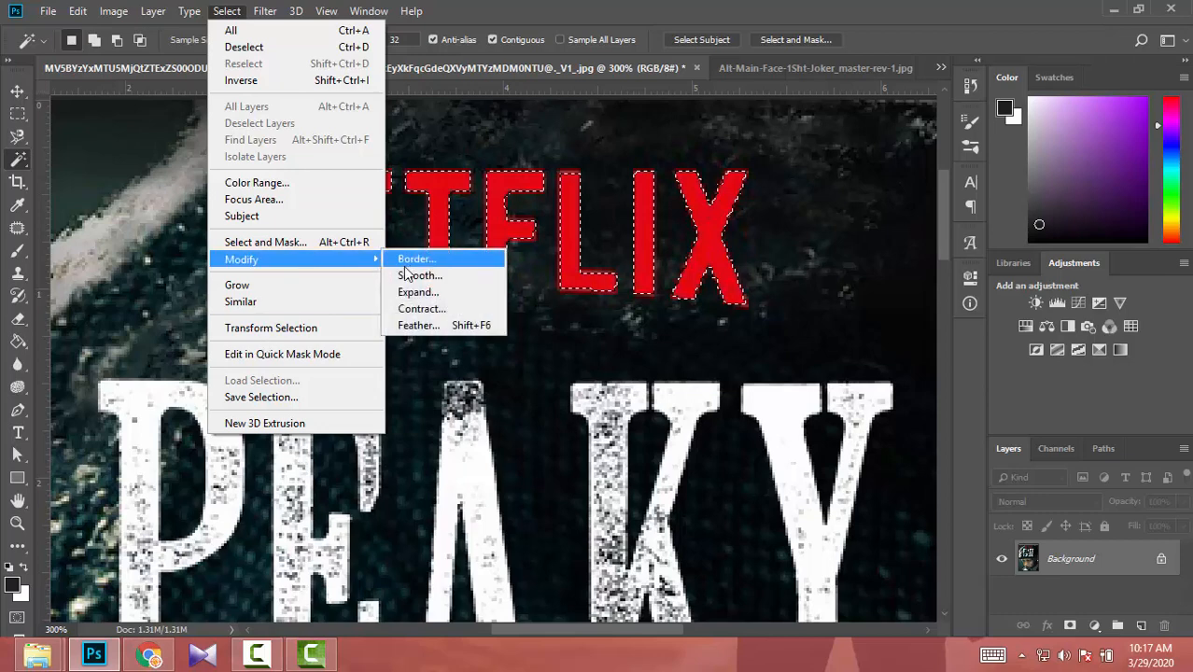
pyautogui.click(422, 295)
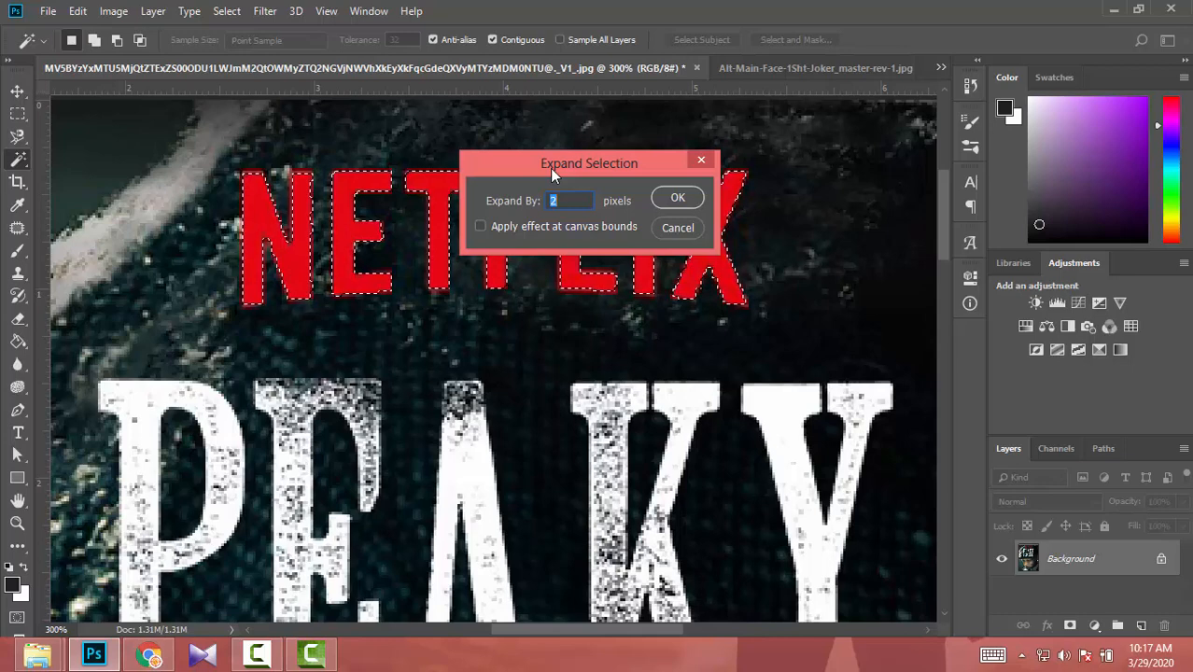
pyautogui.write('2')
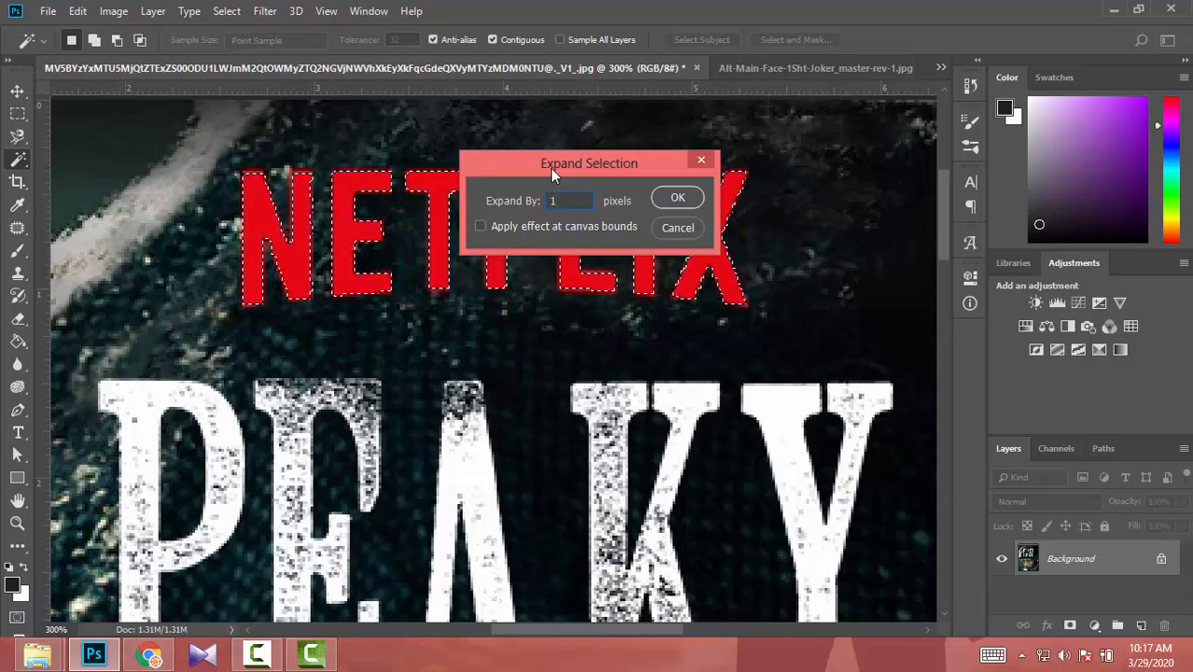
pyautogui.press('Return')
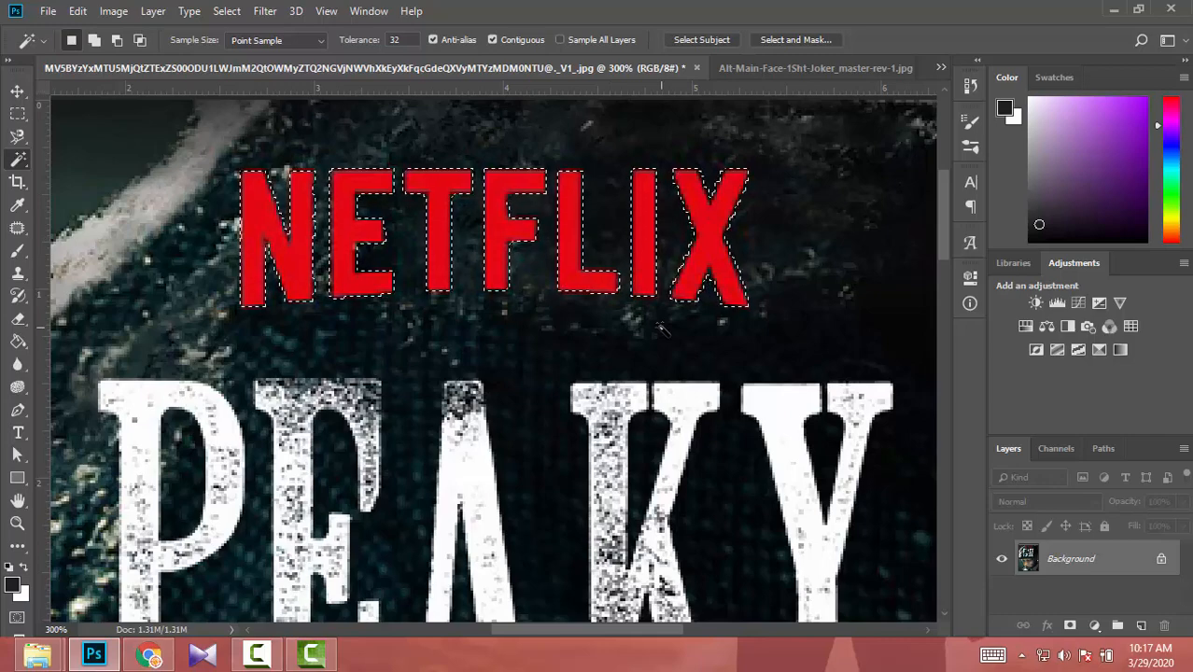
# - Try expanding the NETFLIX selection by another 2 pixels, and undo both expansions
pyautogui.click(227, 10)
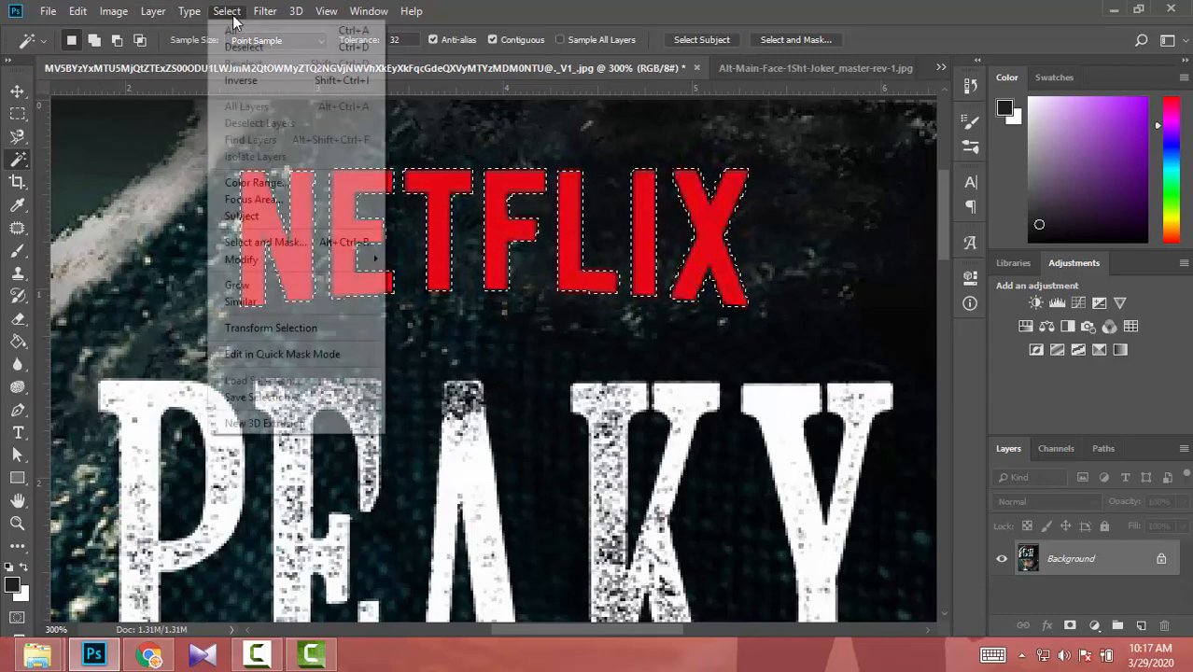
pyautogui.moveTo(289, 267)
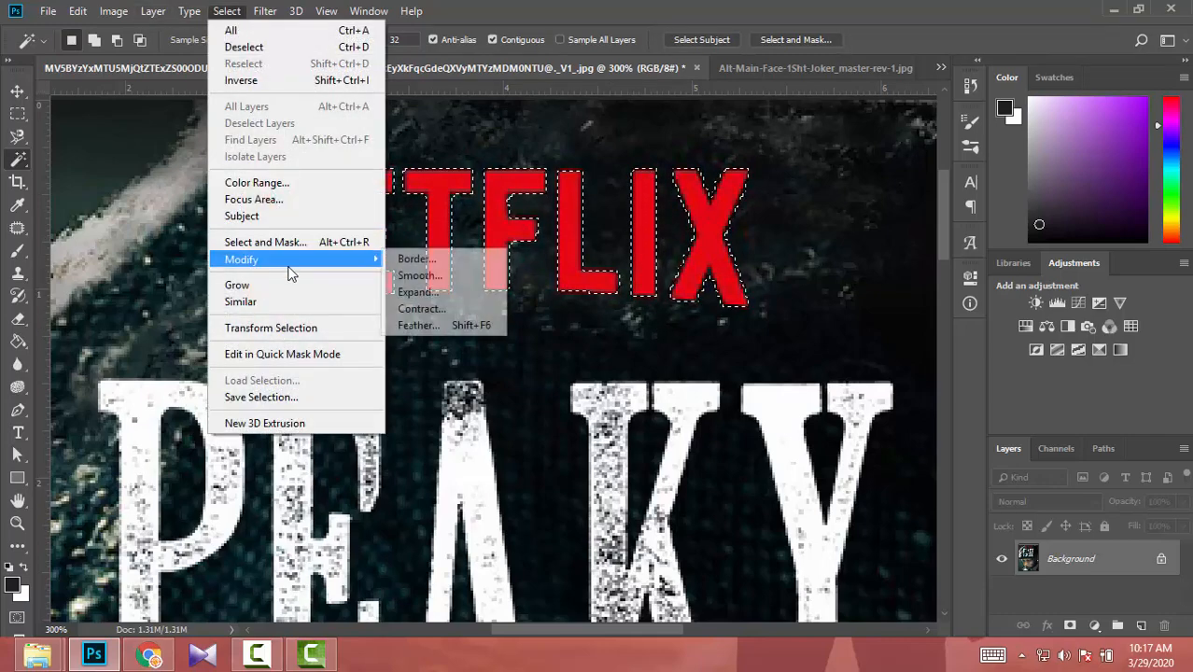
pyautogui.click(415, 296)
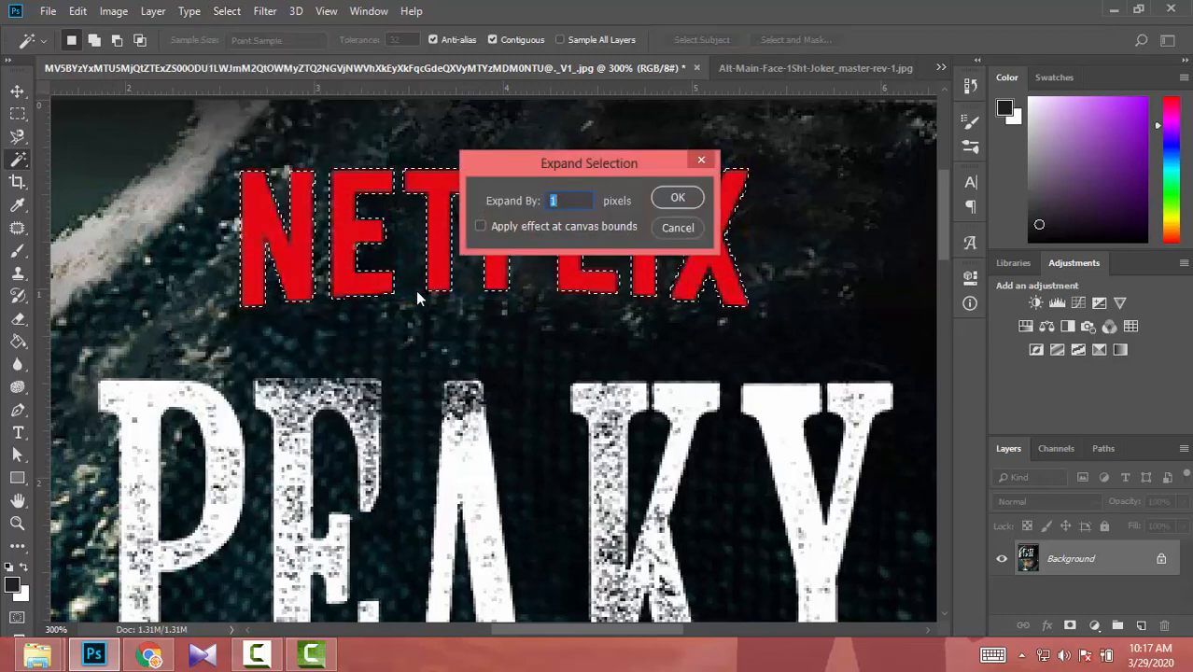
pyautogui.write('2')
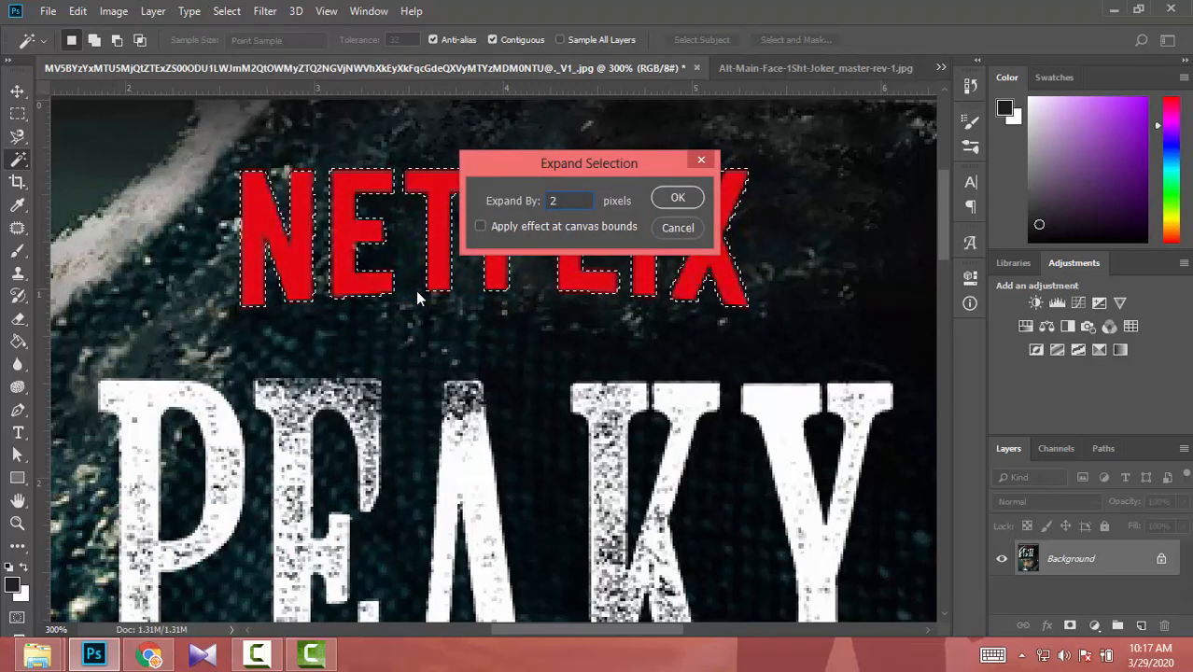
pyautogui.press('Return')
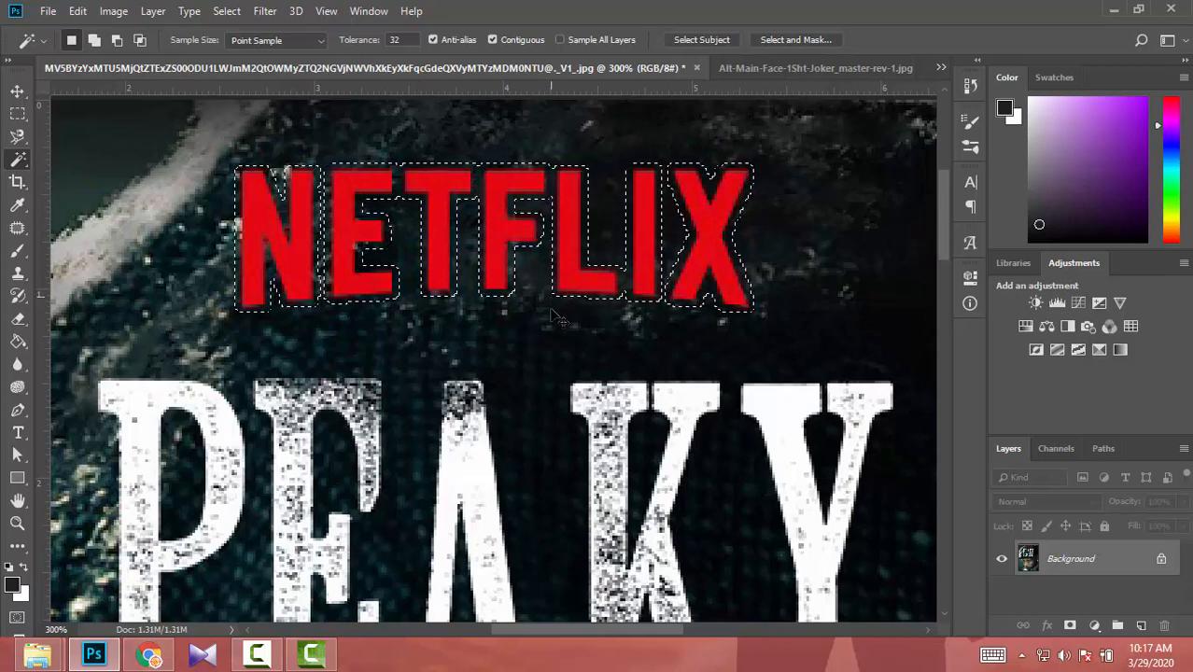
pyautogui.hotkey('ctrl', 'z')
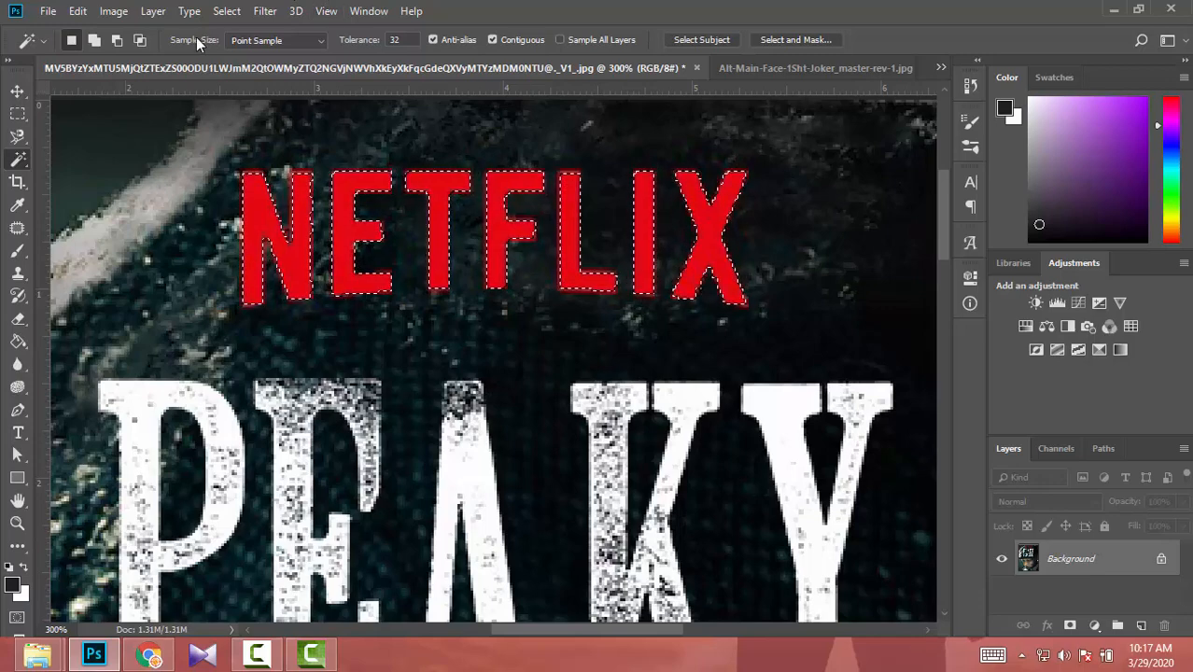
# - Expand the original NETFLIX letter selection by 2 pixels
pyautogui.click(226, 12)
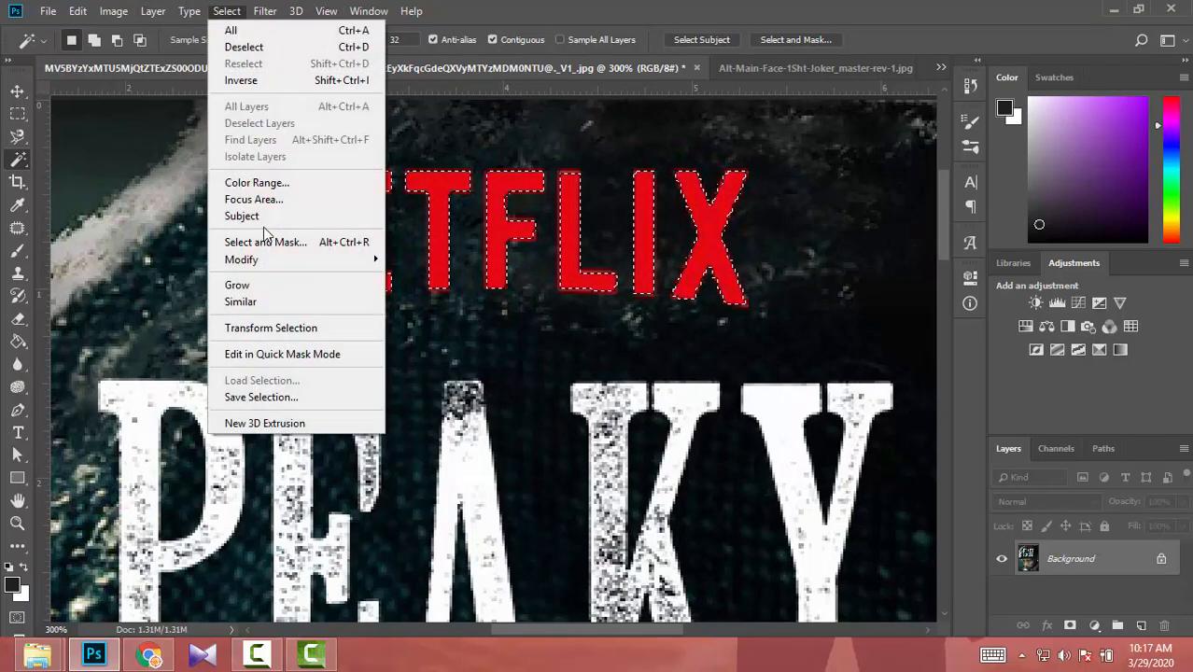
pyautogui.moveTo(289, 260)
pyautogui.click(458, 293)
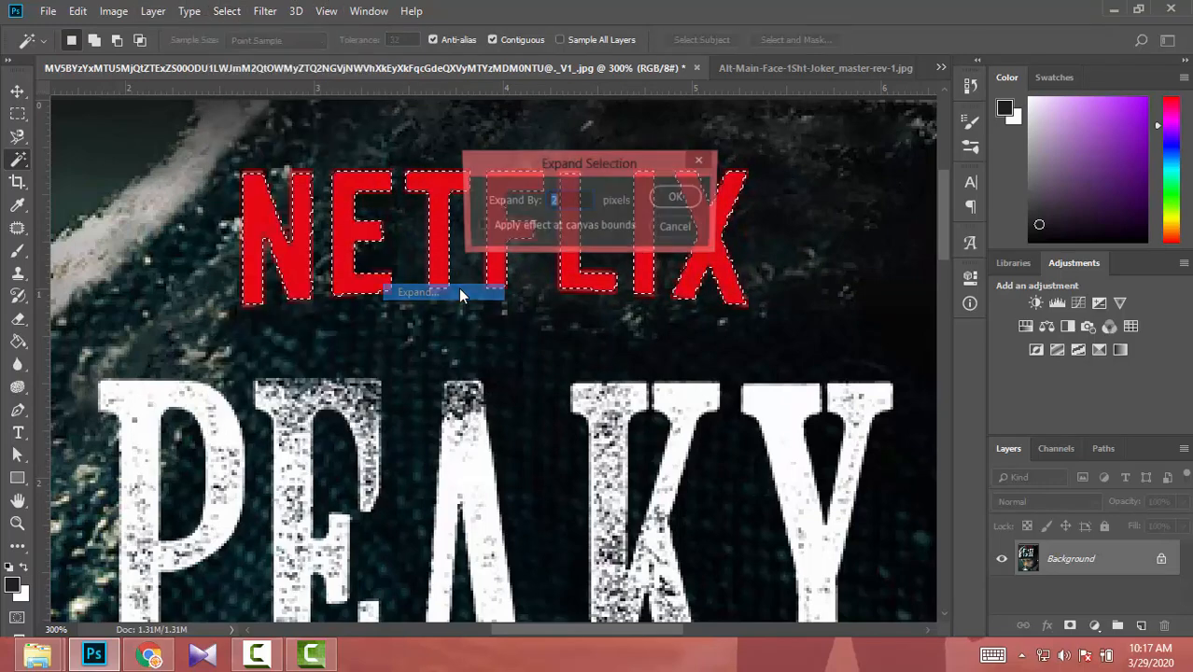
pyautogui.press('Return')
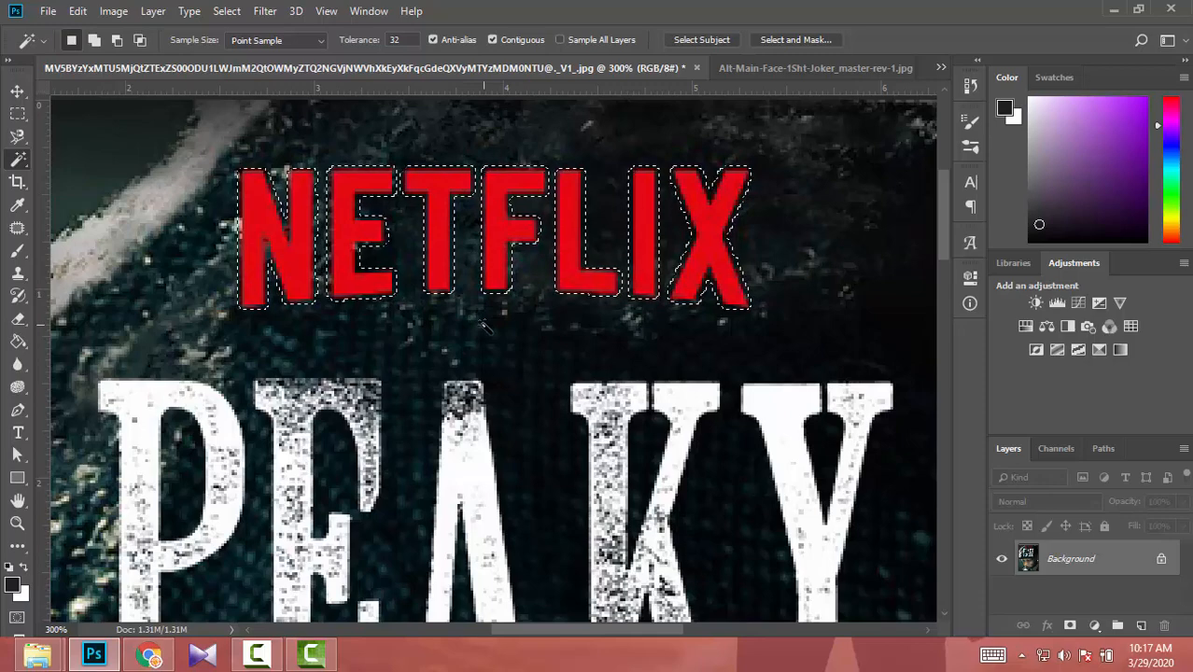
# - Fill the selected NETFLIX letters using Content-Aware contents, with Color Adaptation on, Normal mode and 100% opacity
pyautogui.click(78, 11)
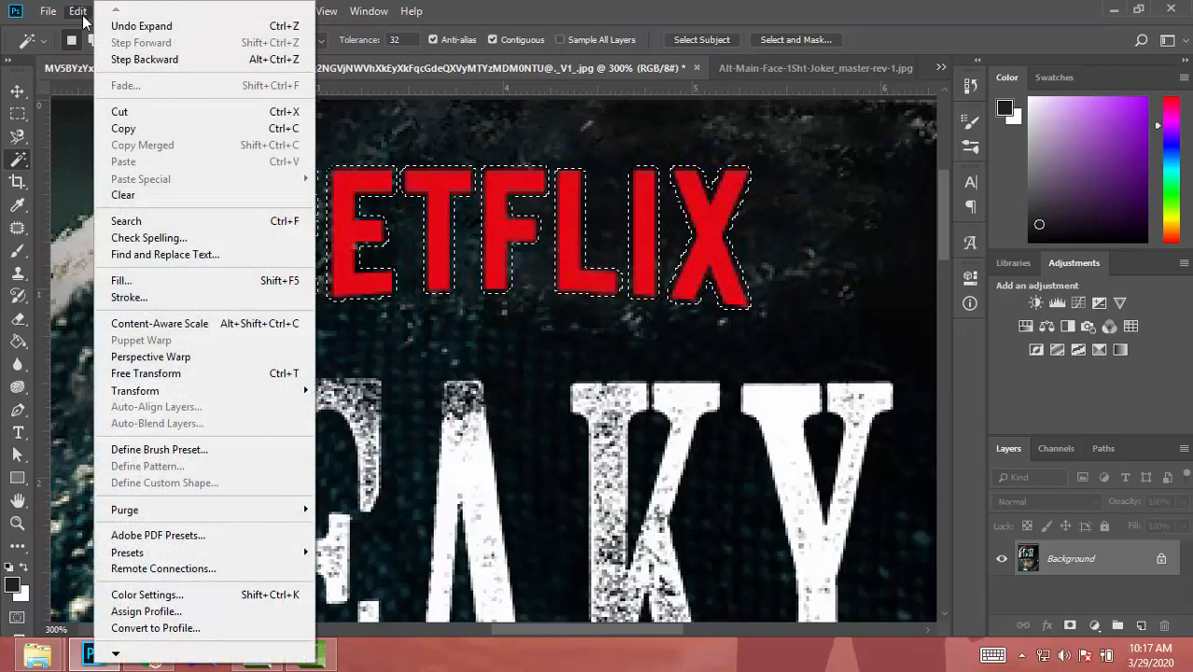
pyautogui.click(140, 280)
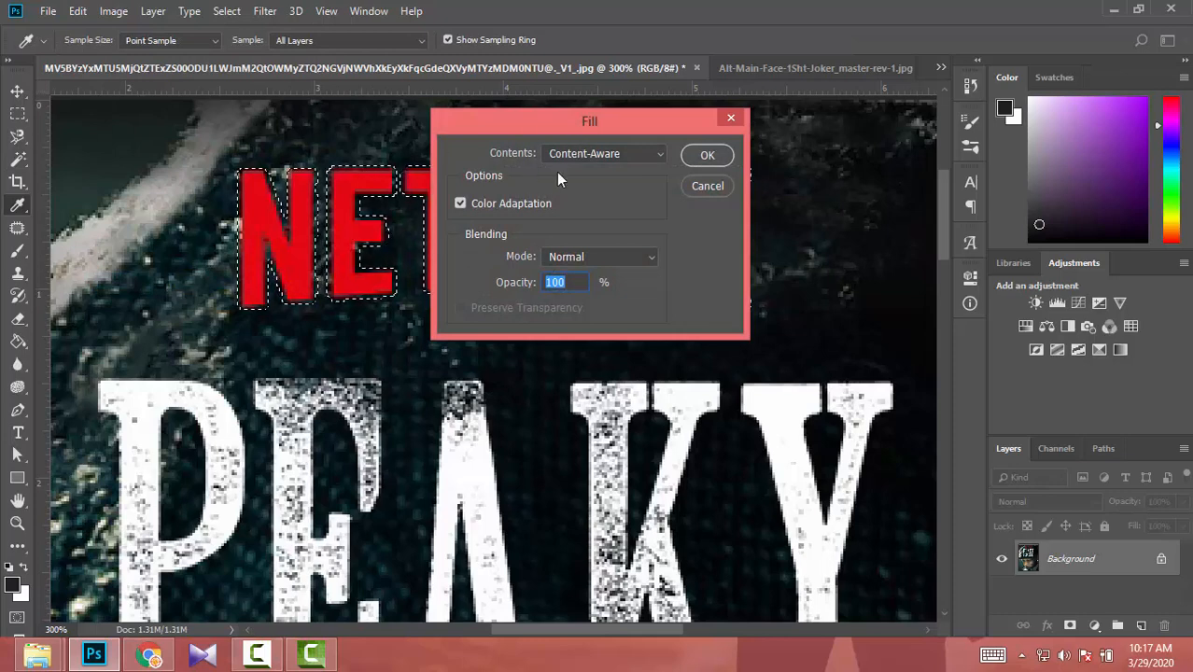
pyautogui.click(587, 154)
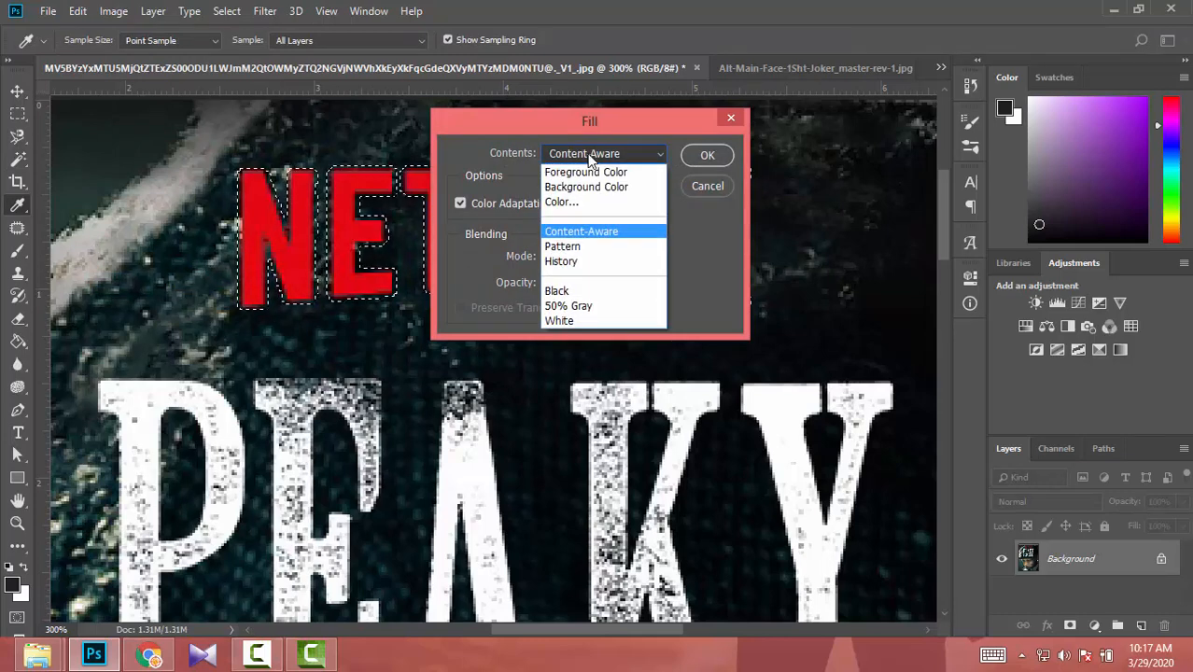
pyautogui.click(588, 155)
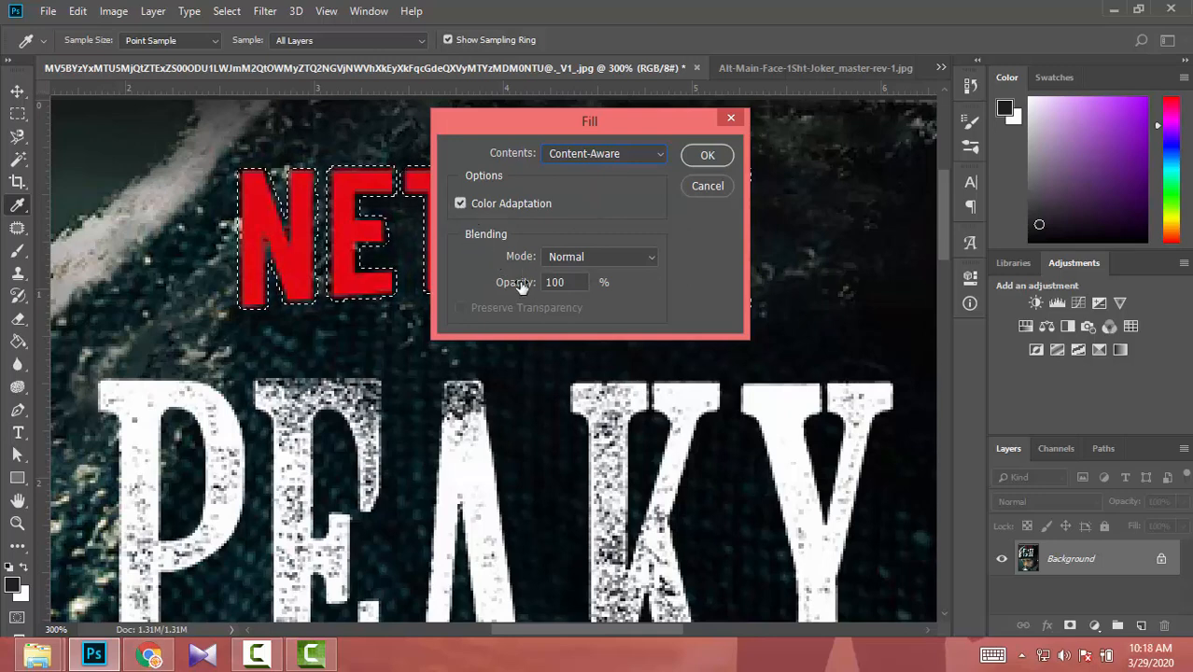
pyautogui.click(709, 157)
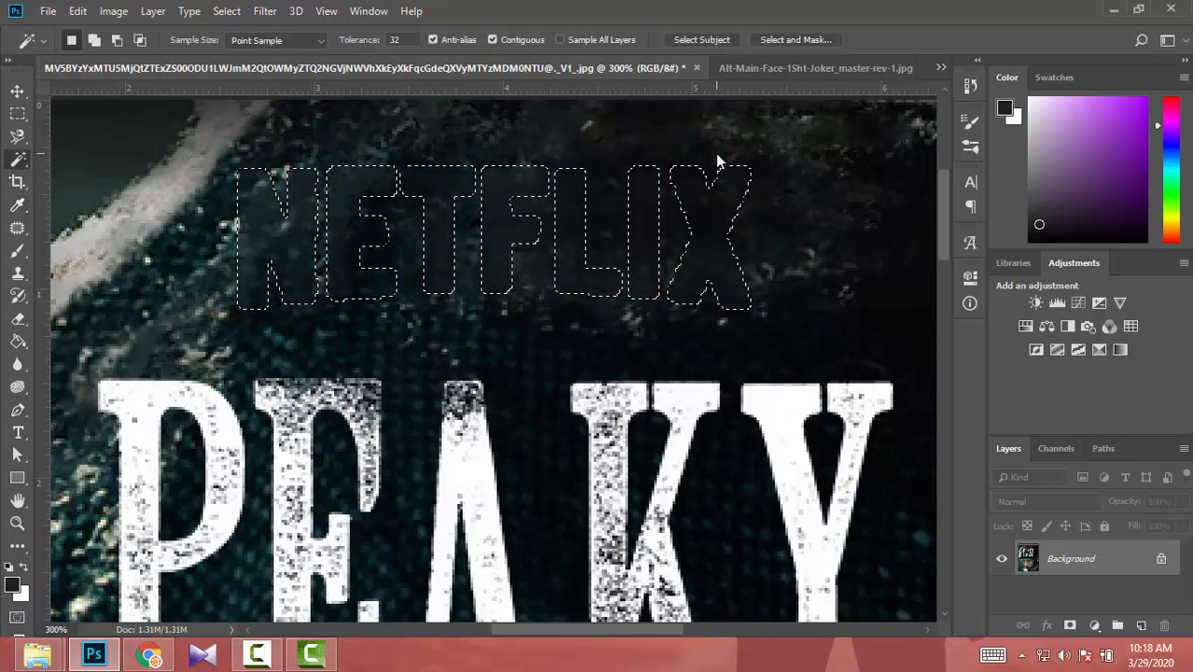
# - Clear the NETFLIX selection and inspect the filled area of the cap above the PEAKY lettering
pyautogui.hotkey('ctrl', 'd')
pyautogui.hotkey('ctrl', '0')
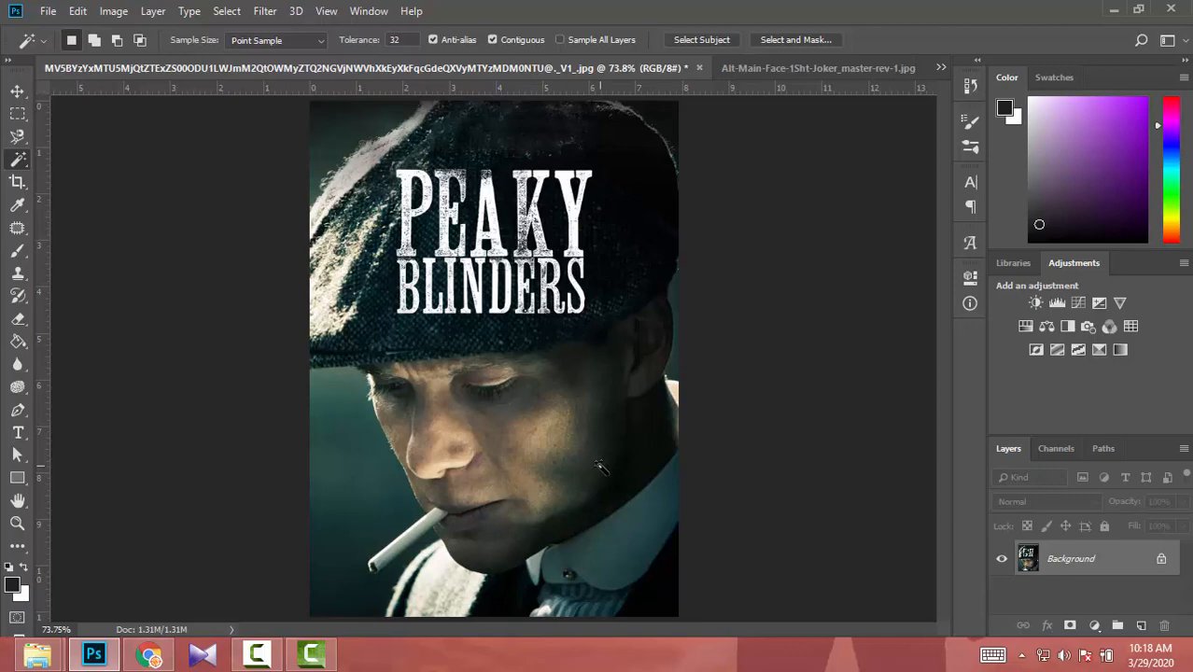
pyautogui.hotkey('ctrl', '+')
pyautogui.hotkey('ctrl', '+')
pyautogui.scroll(7, 600, 467)
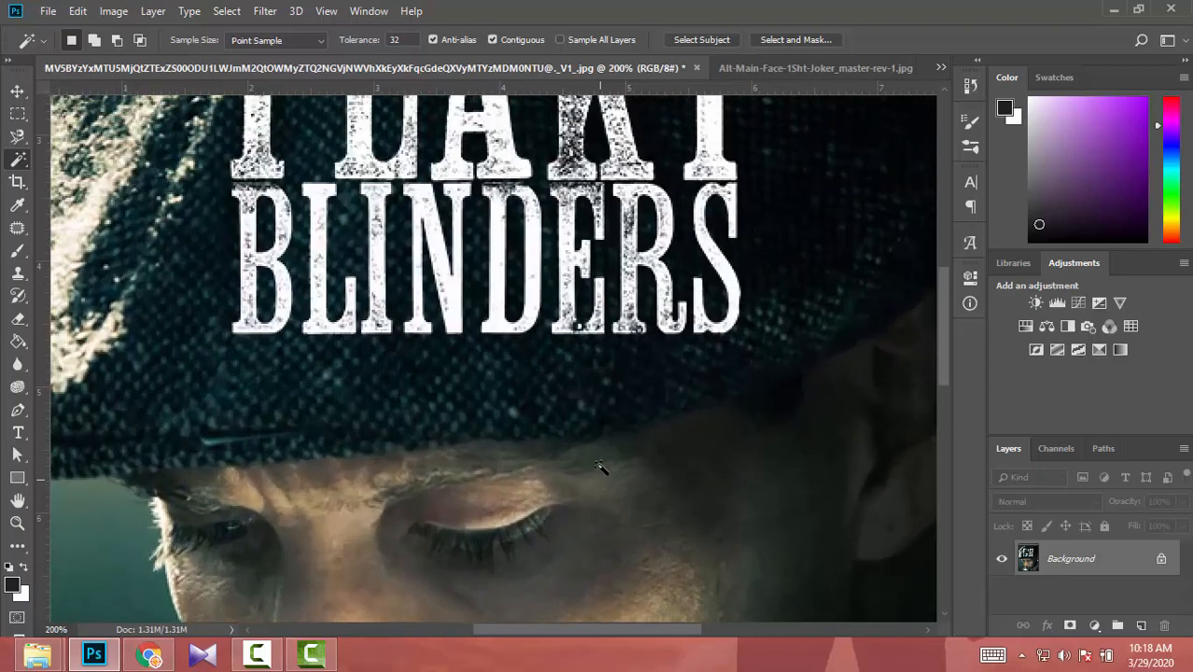
pyautogui.scroll(6, 597, 469)
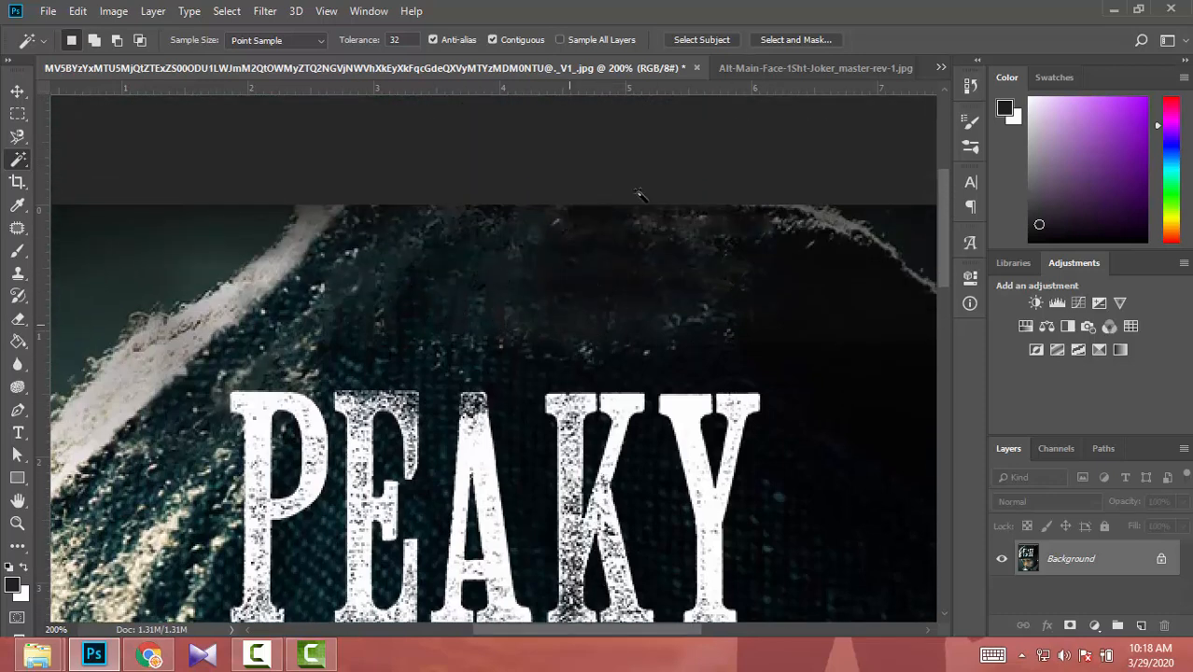
# - Switch to the Joker poster document and select all the letters of JOAQUIN with the Magic Wand
pyautogui.click(728, 69)
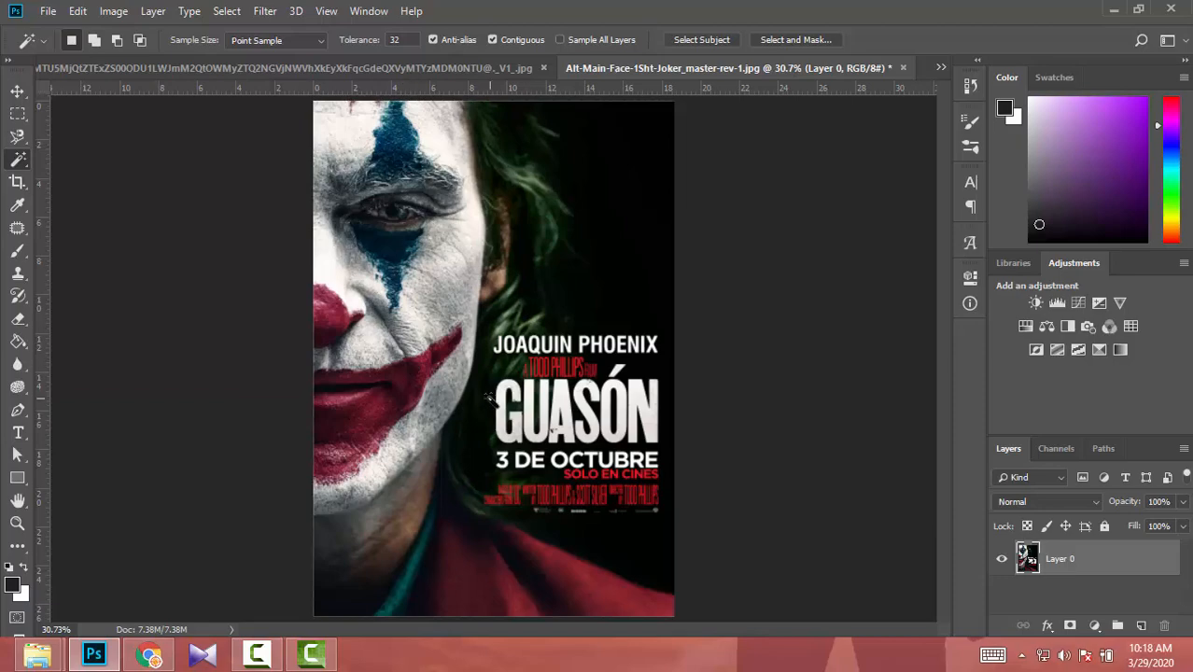
pyautogui.scroll(4, 488, 400)
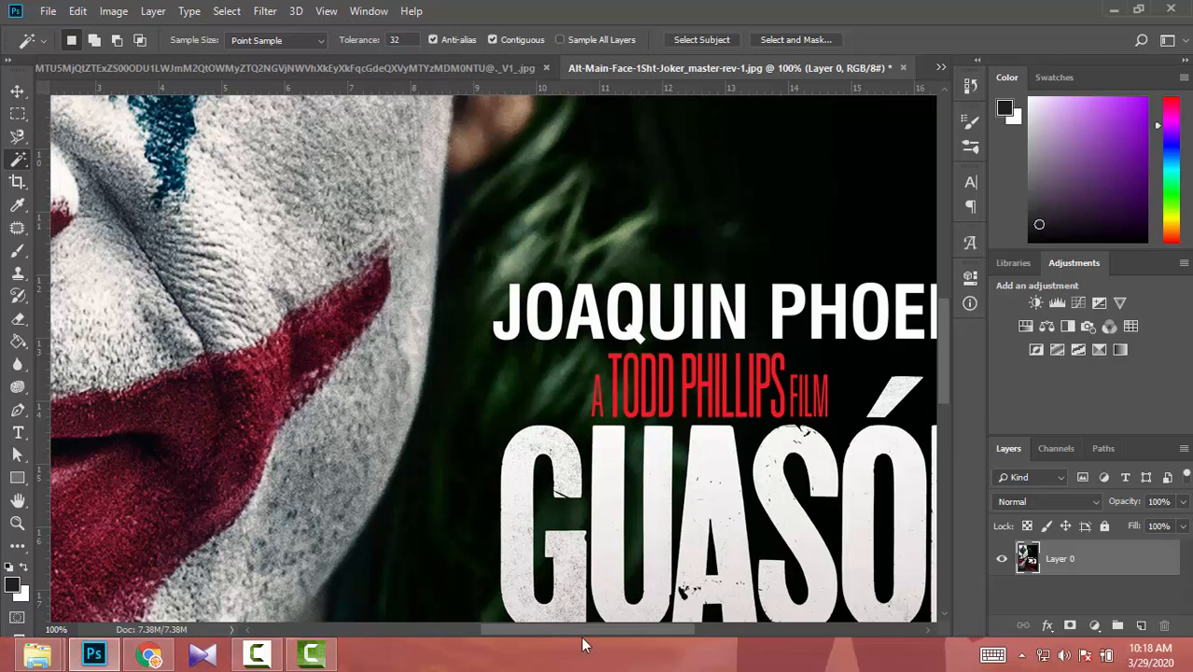
pyautogui.moveTo(593, 632)
pyautogui.mouseDown()
pyautogui.moveTo(633, 630)
pyautogui.moveTo(587, 637)
pyautogui.mouseUp()
pyautogui.hotkey('ctrl', '+')
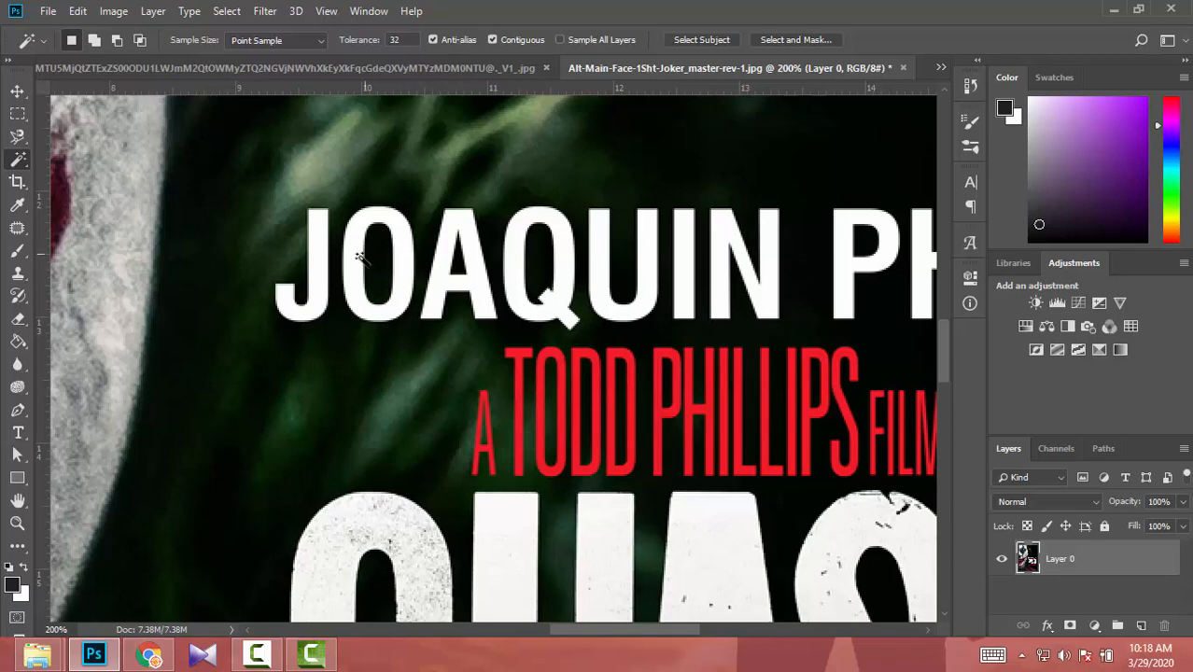
pyautogui.click(316, 257)
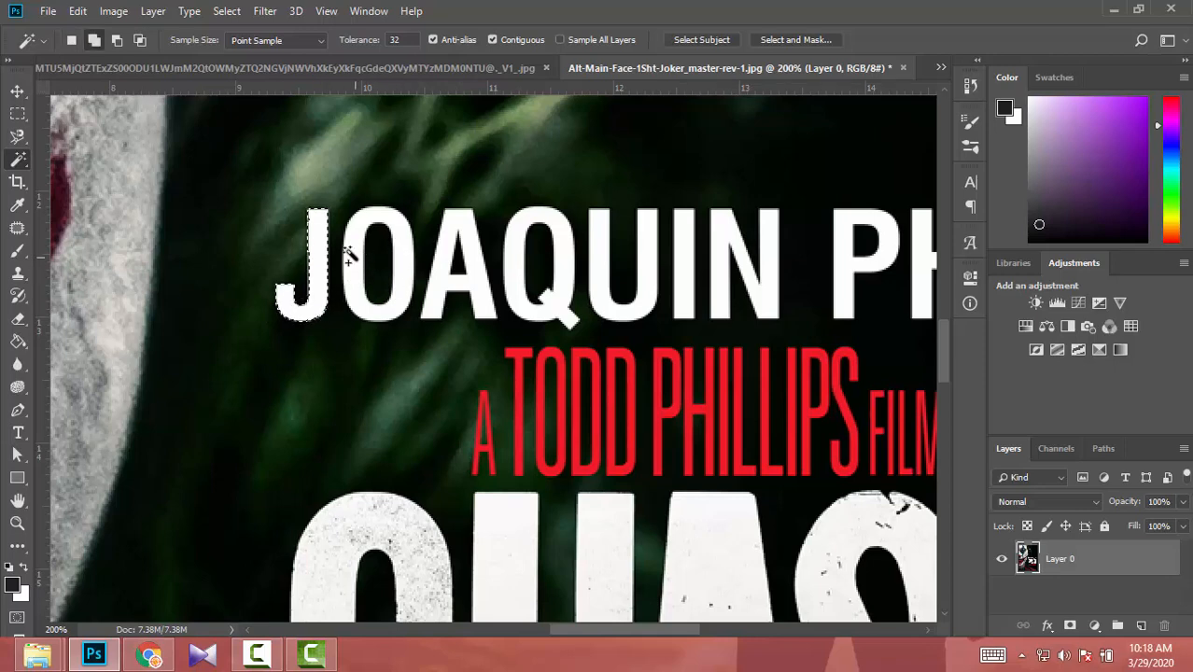
pyautogui.click(353, 266)
pyautogui.click(452, 243)
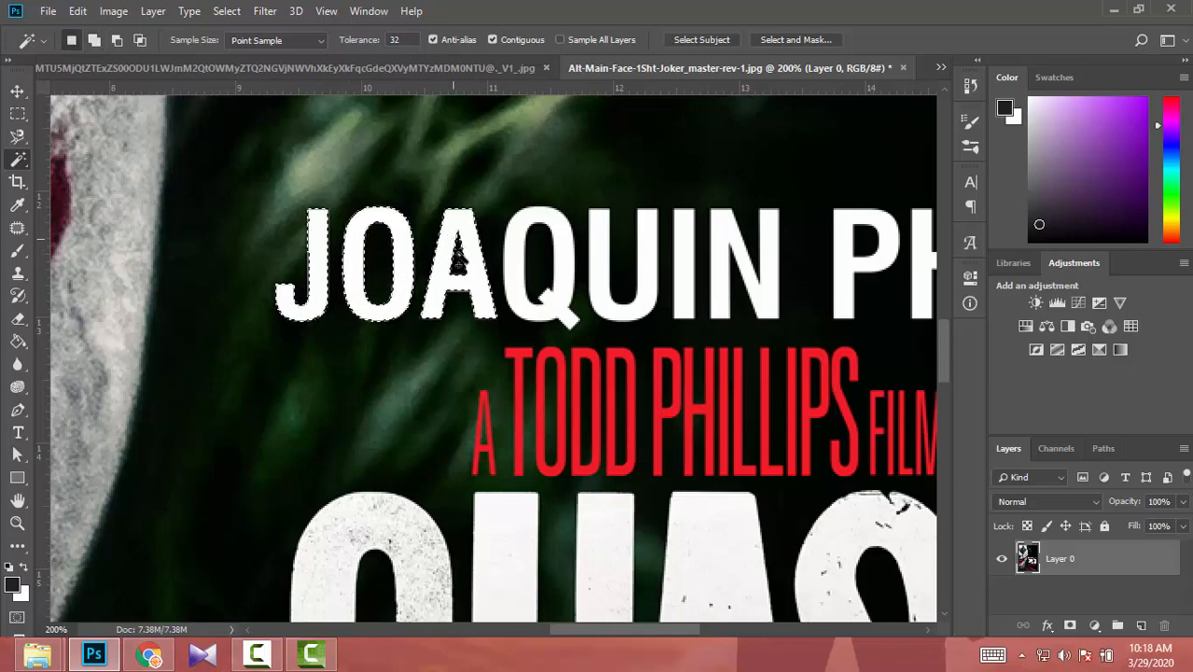
pyautogui.click(512, 260)
pyautogui.click(598, 254)
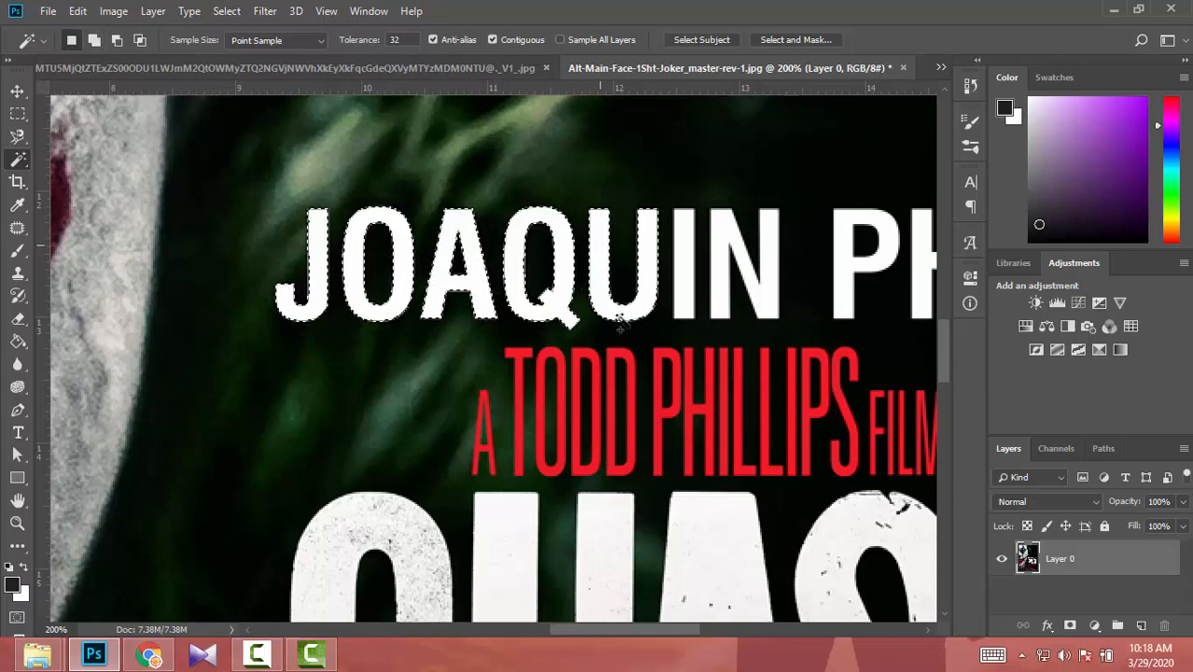
pyautogui.click(684, 258)
pyautogui.click(728, 243)
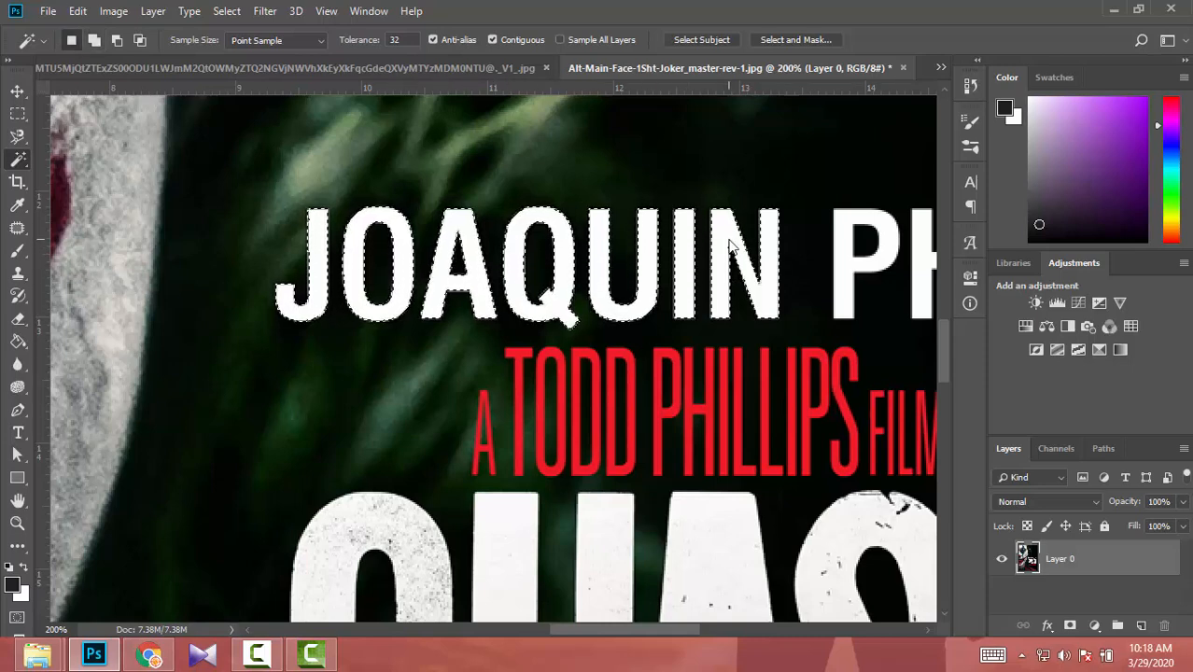
# - Expand the selection around the JOAQUIN letters by 2 pixels
pyautogui.click(239, 12)
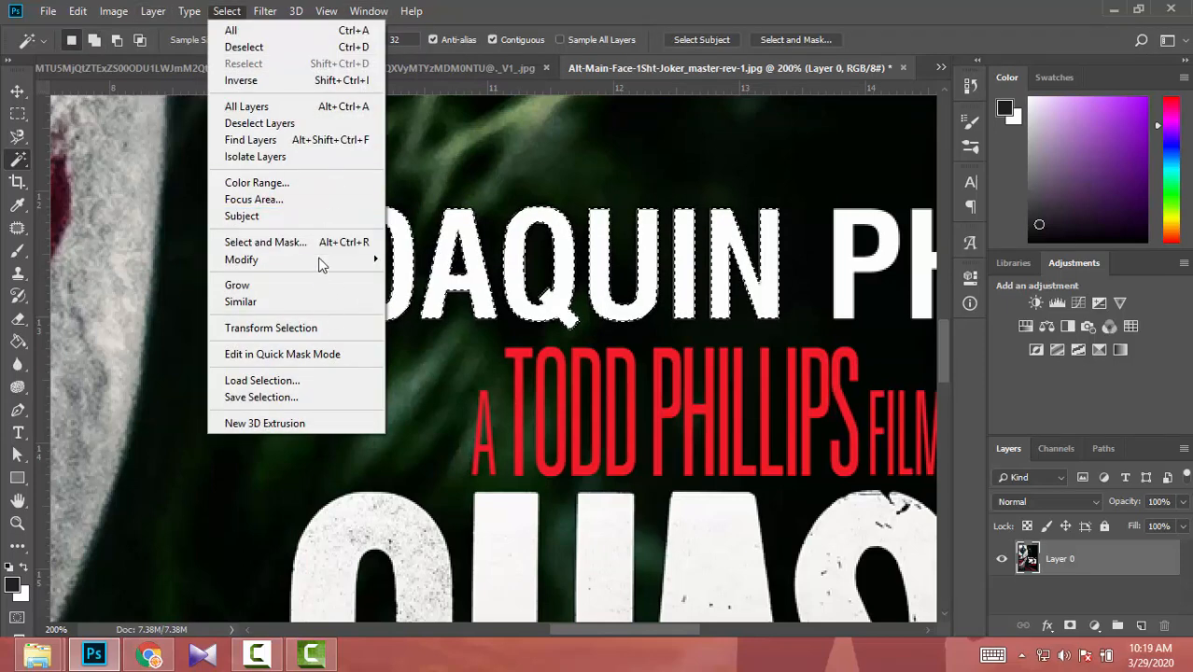
pyautogui.moveTo(322, 261)
pyautogui.click(416, 293)
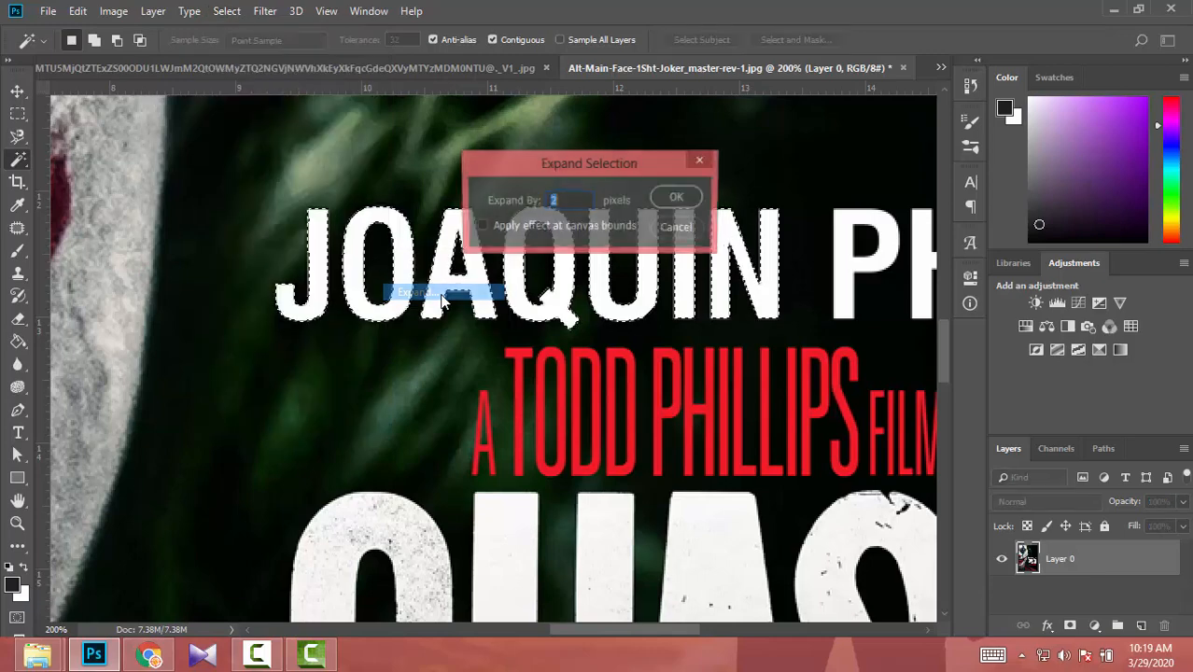
pyautogui.press('Return')
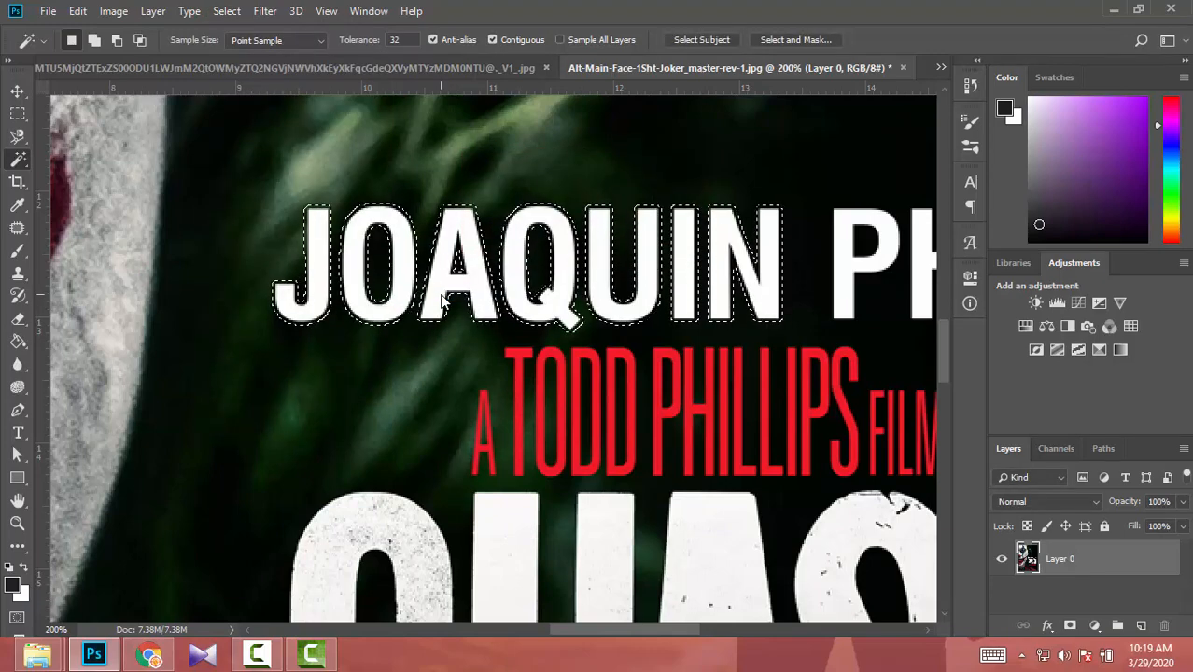
# - Fill the selected JOAQUIN letters using Content-Aware contents, with Color Adaptation on, Normal mode and 100% opacity
pyautogui.click(74, 10)
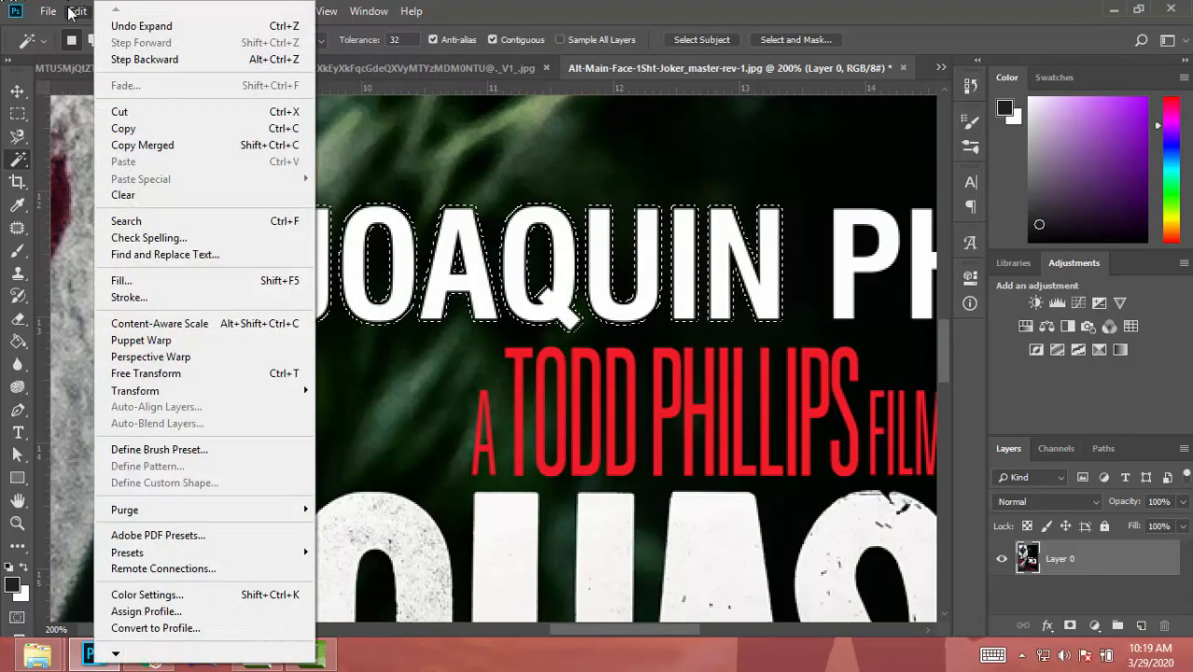
pyautogui.click(119, 279)
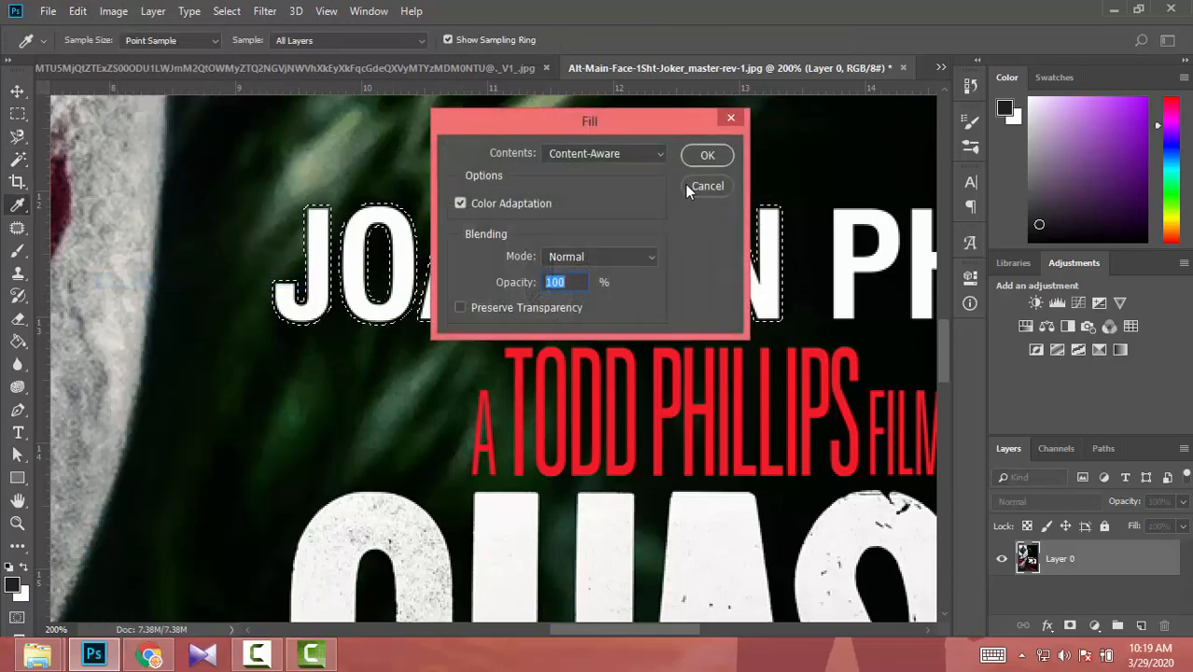
pyautogui.click(706, 157)
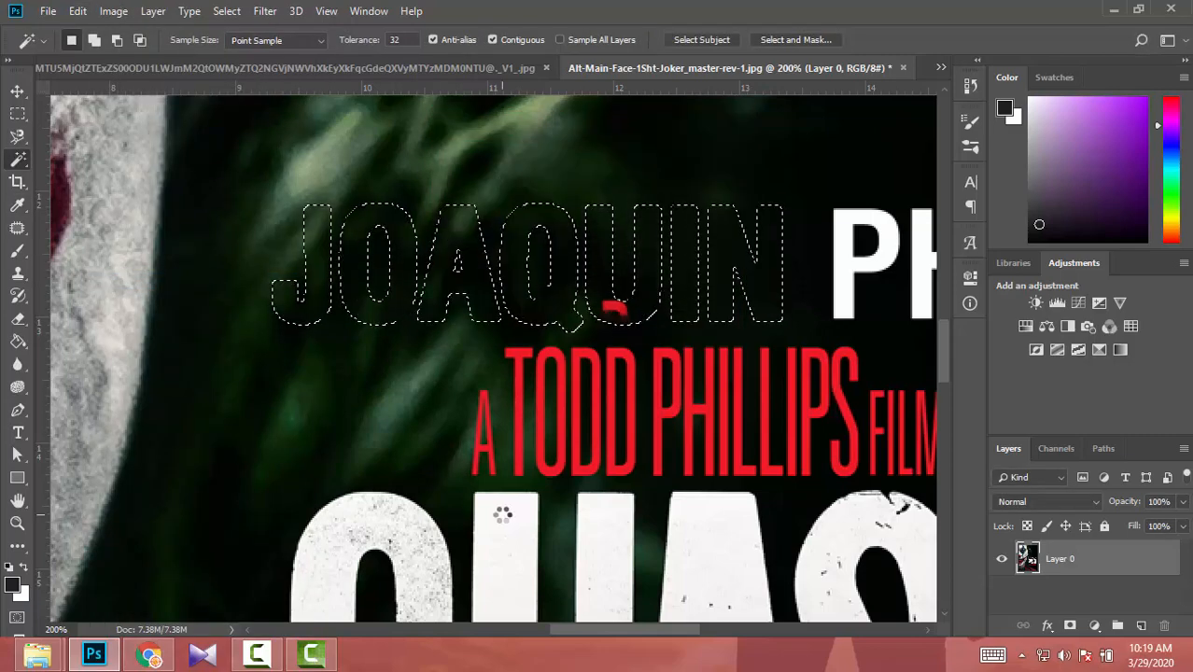
pyautogui.hotkey('ctrl', '0')
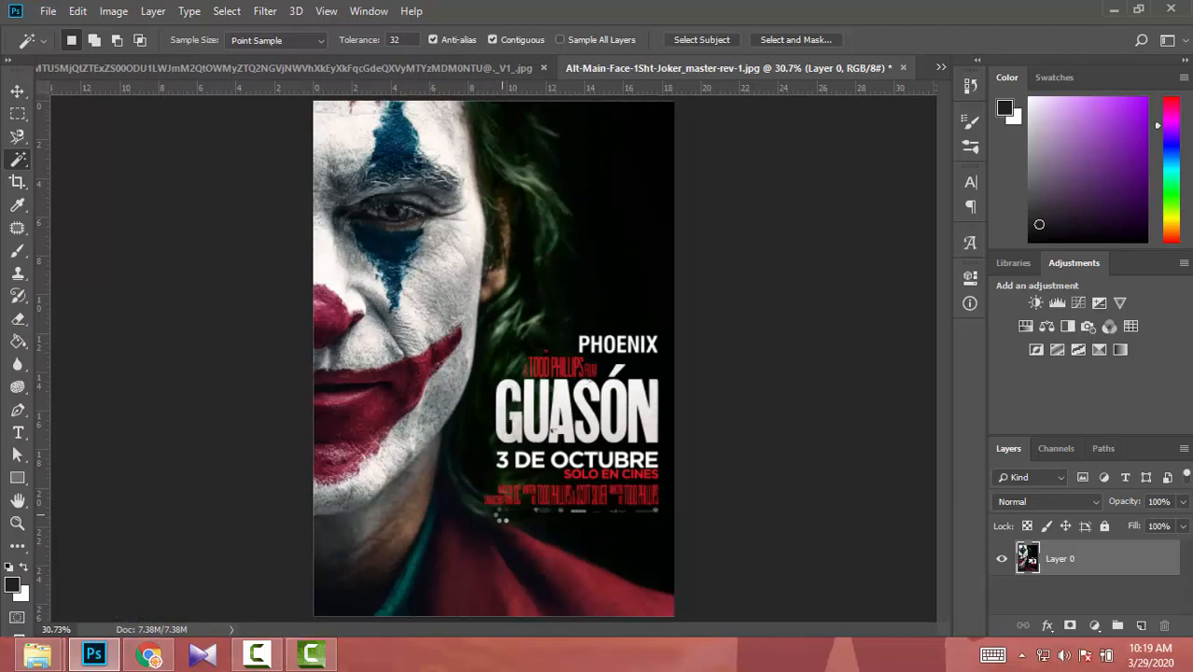
# - Select the leftover red mark above TODD PHILLIPS with the Magic Wand and expand the selection by the same amount as before
pyautogui.scroll(5, 502, 520)
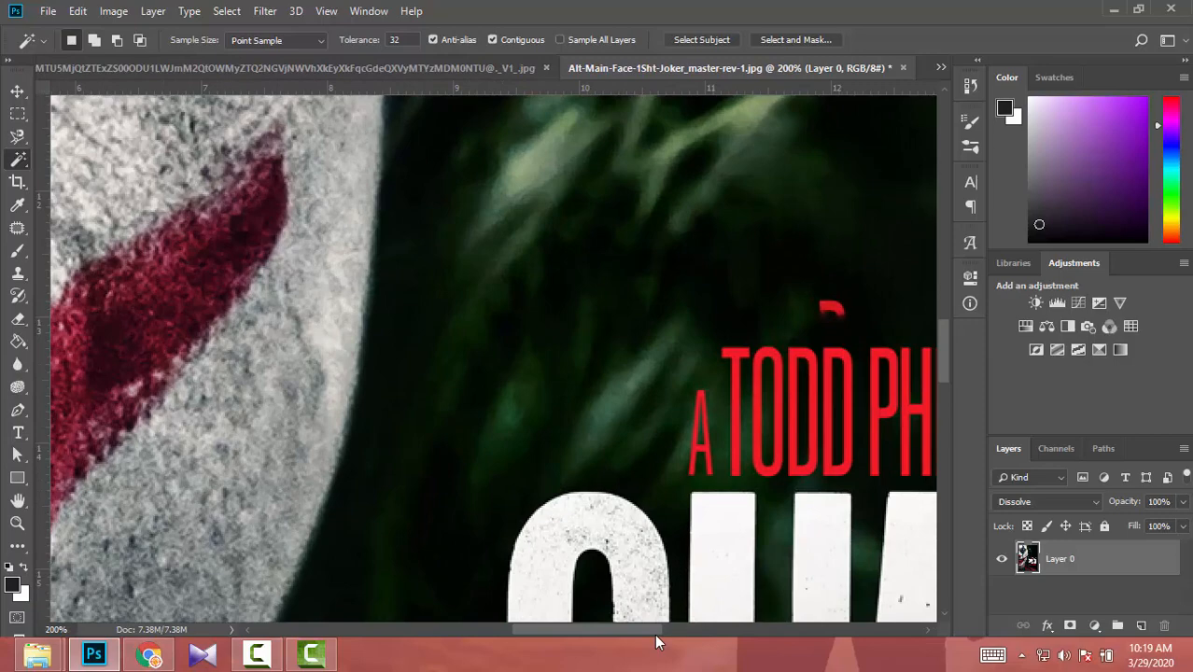
pyautogui.moveTo(656, 633); pyautogui.dragTo(703, 643)
pyautogui.scroll(1, 551, 303)
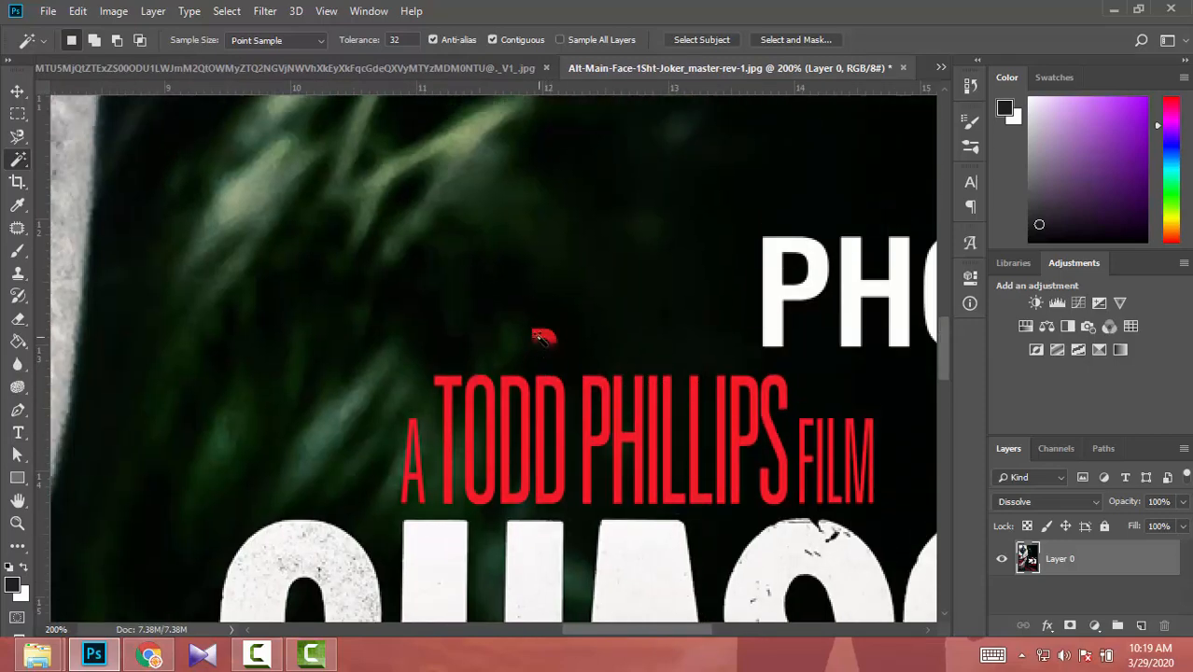
pyautogui.scroll(1, 542, 337)
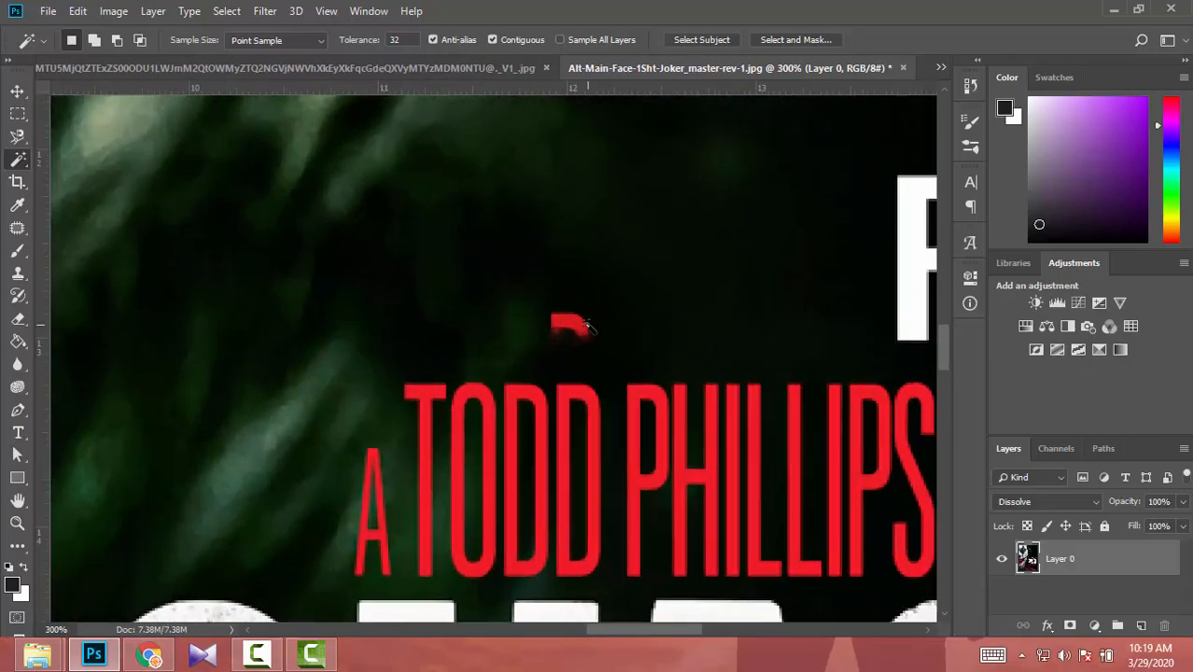
pyautogui.click(561, 320)
pyautogui.click(228, 15)
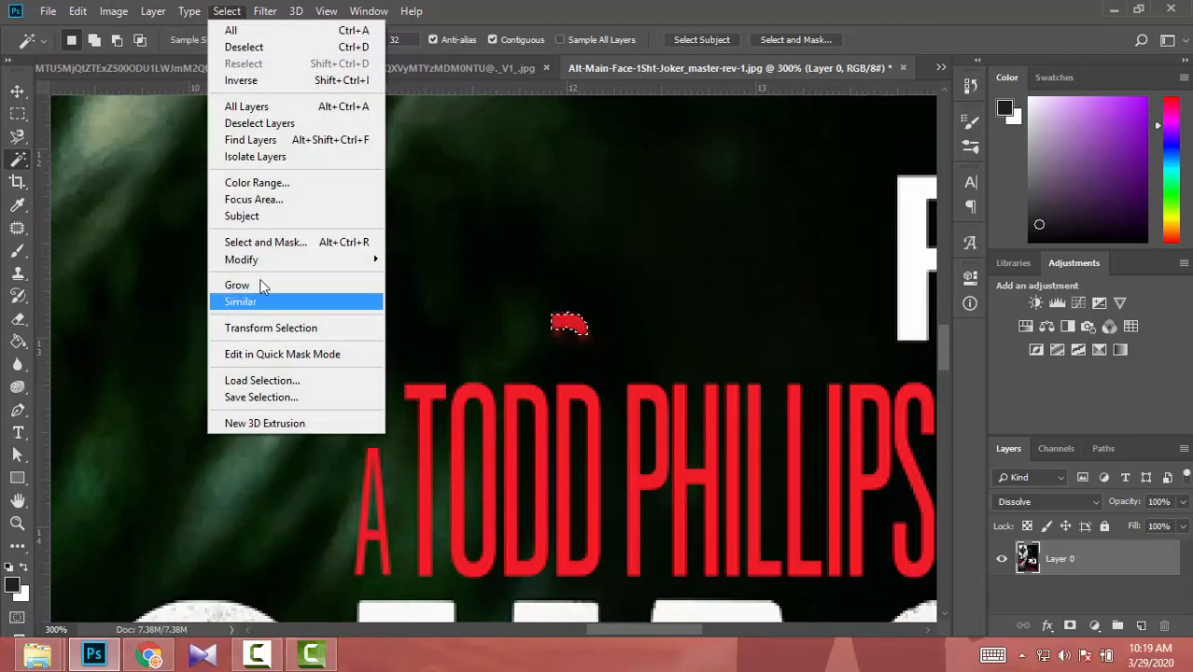
pyautogui.moveTo(270, 258)
pyautogui.click(443, 293)
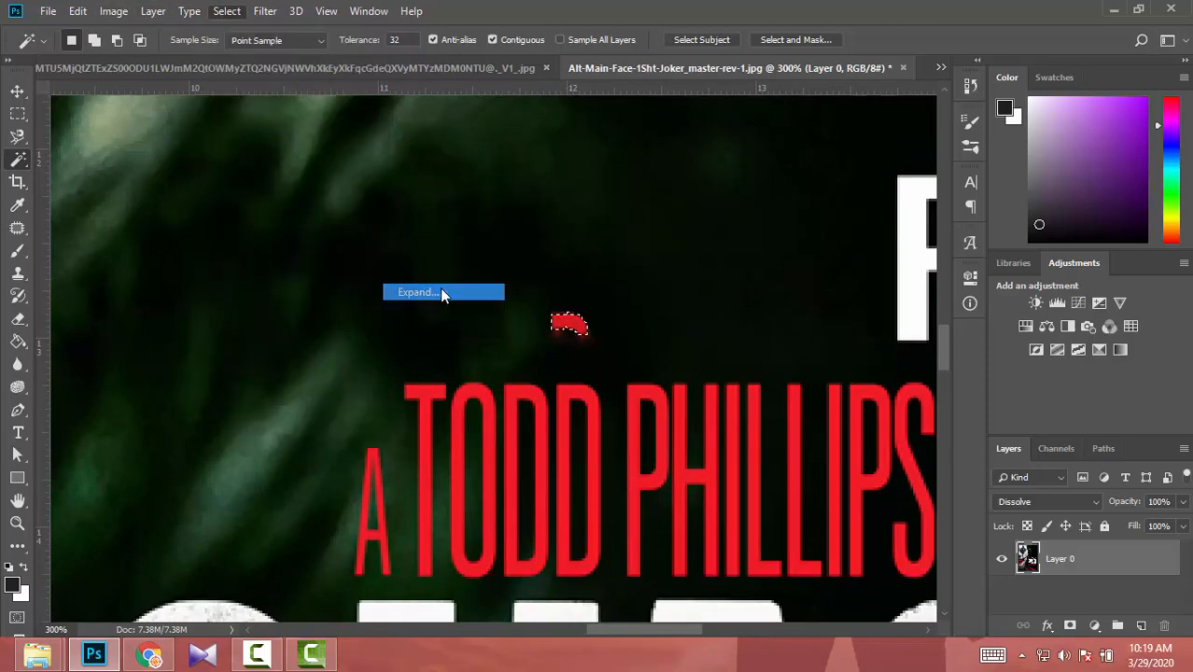
pyautogui.press('Return')
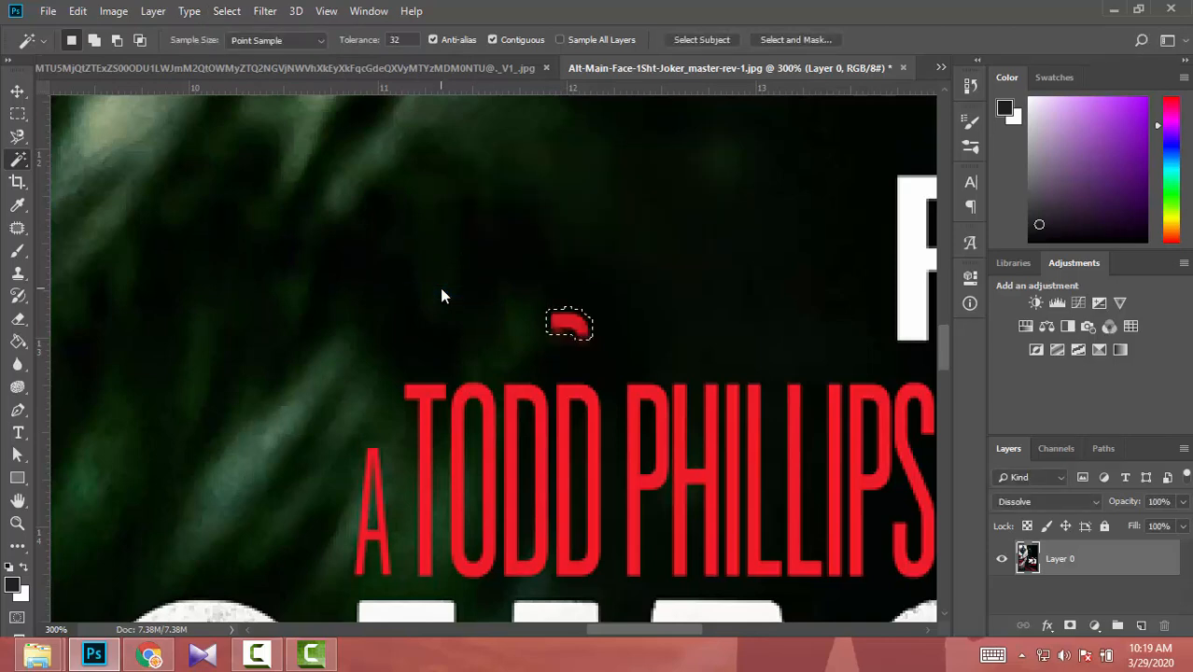
# - Fill the selected red mark with the same Content-Aware settings and check the whole poster
pyautogui.click(77, 11)
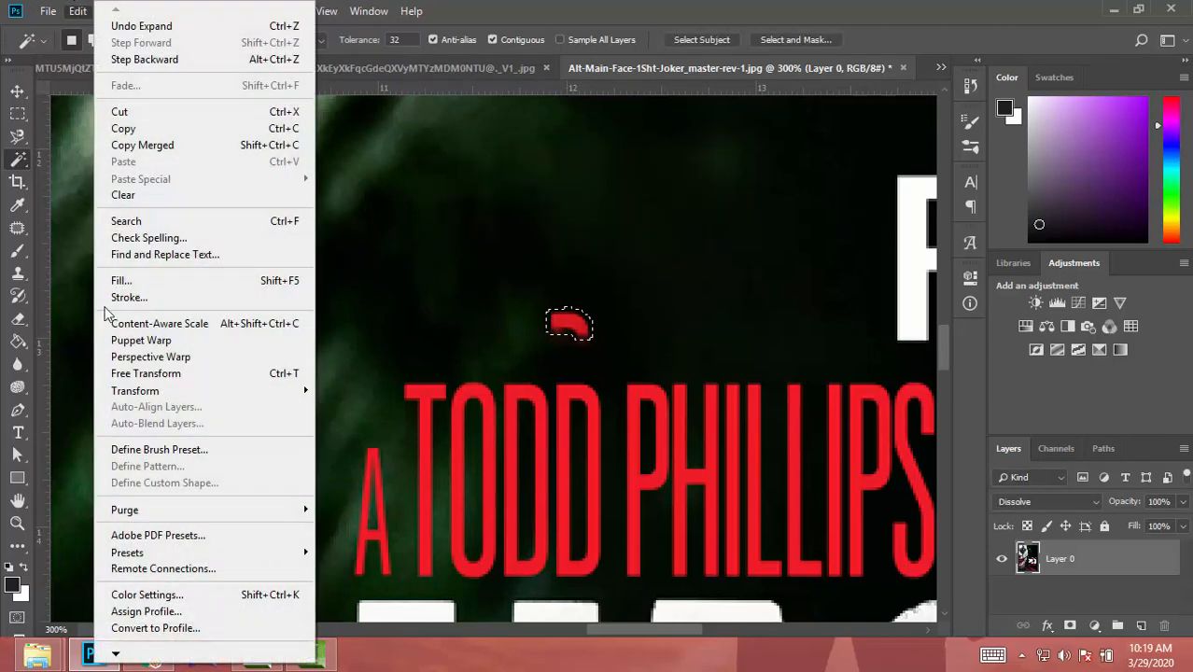
pyautogui.click(130, 282)
pyautogui.press('Return')
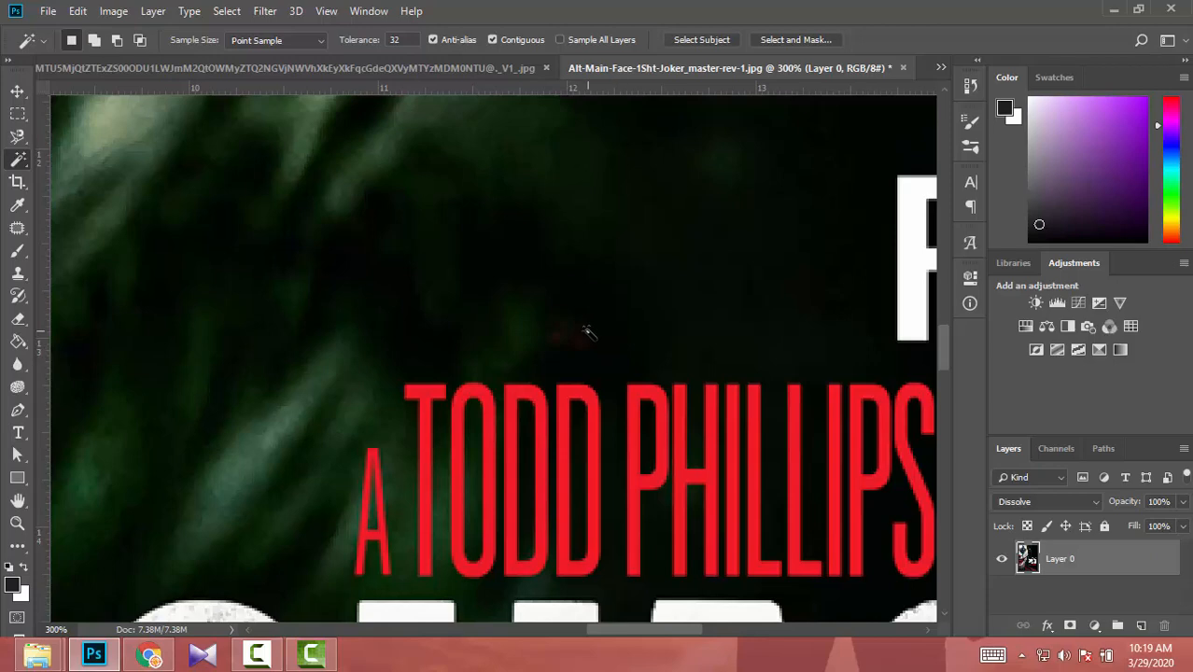
pyautogui.hotkey('ctrl', '-')
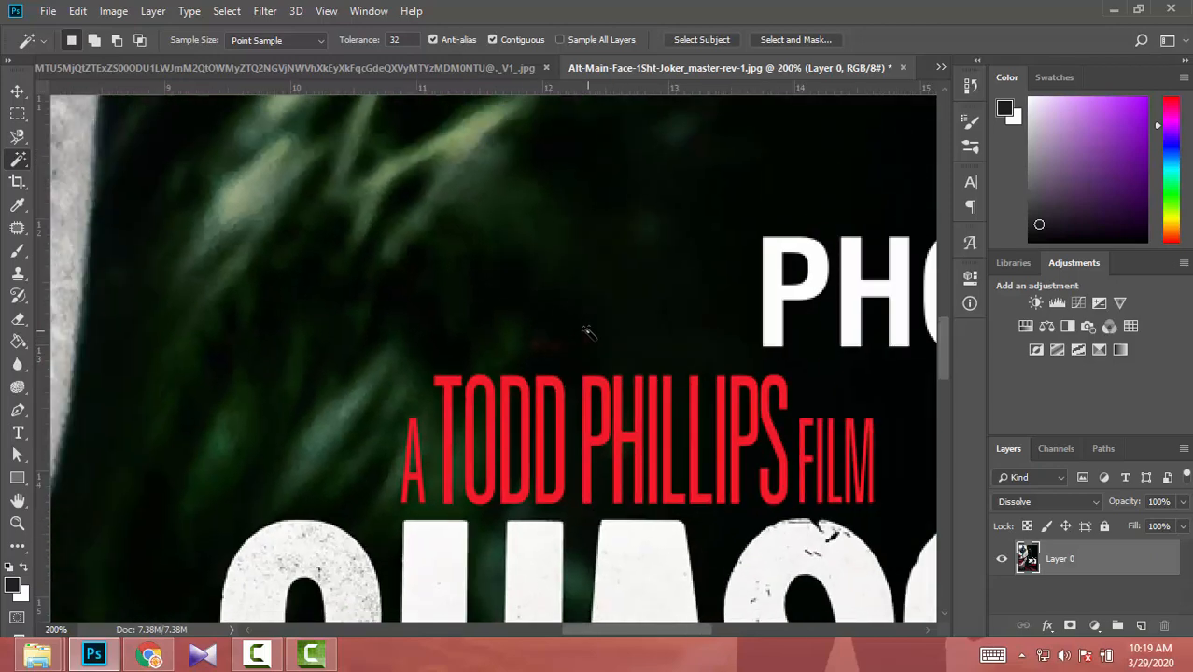
pyautogui.hotkey('ctrl', '0')
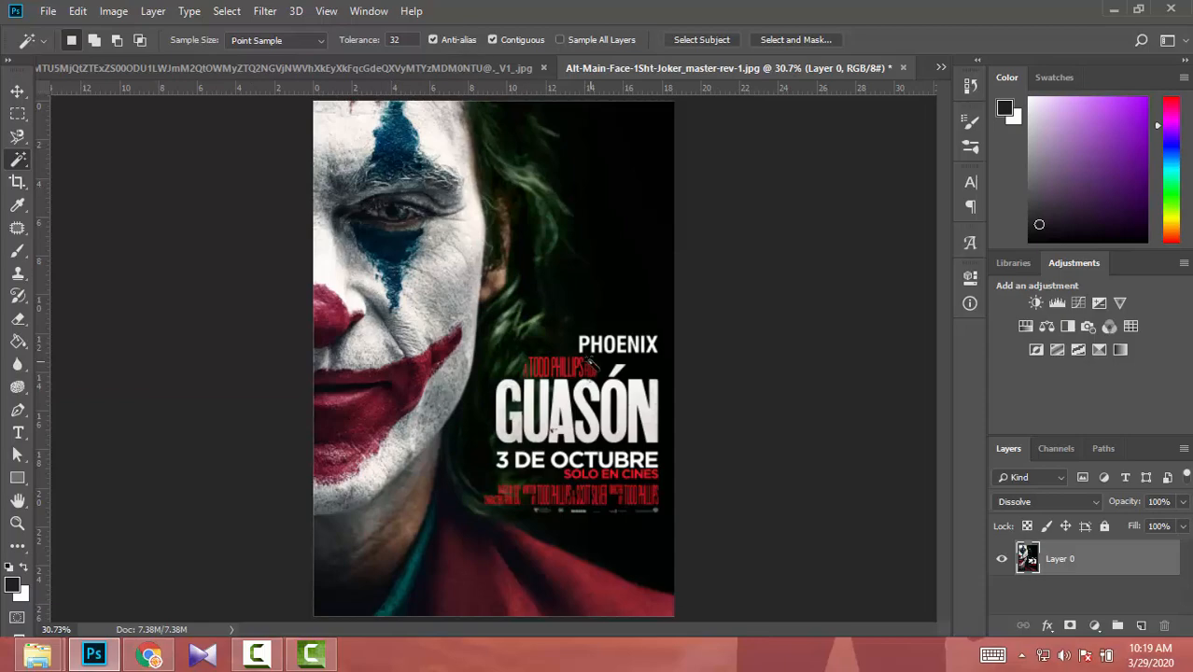
# - Select all the letters of PHOENIX on the Joker poster with the Magic Wand, adding each letter to the selection
pyautogui.scroll(5, 588, 364)
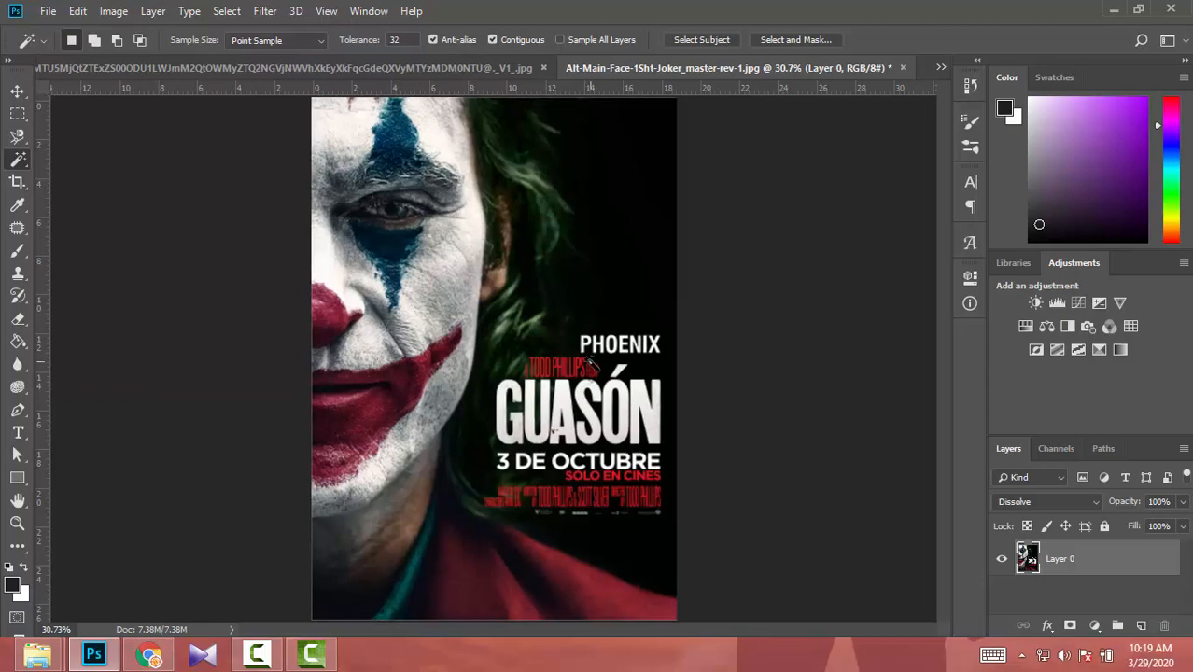
pyautogui.scroll(1, 588, 364)
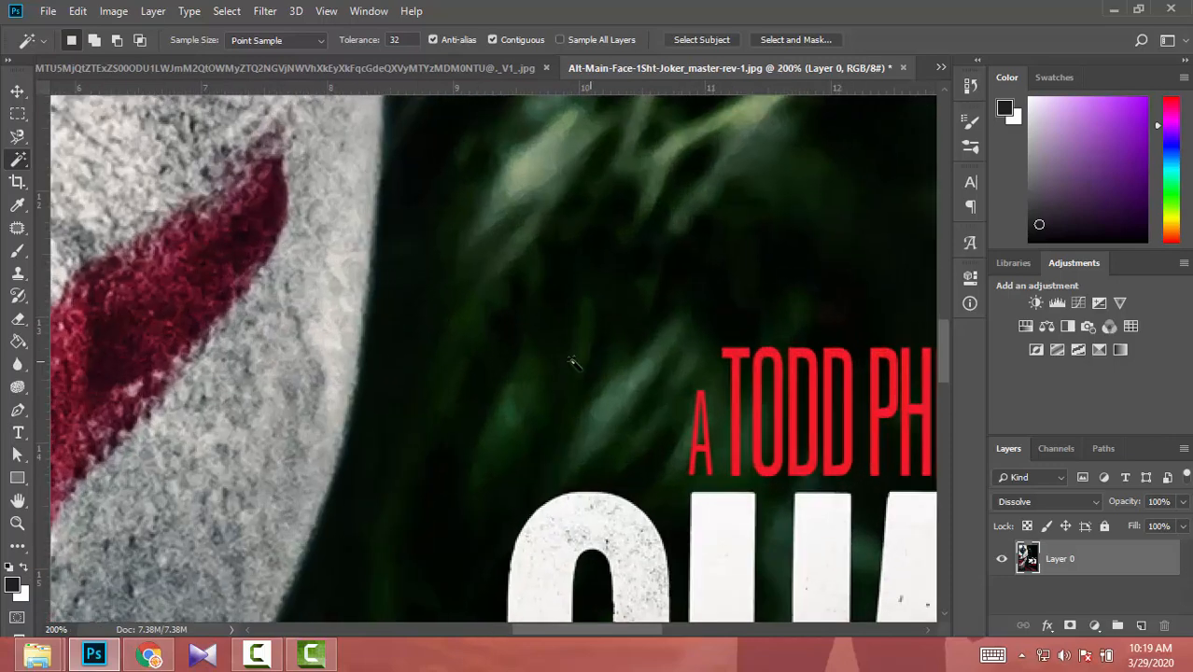
pyautogui.moveTo(624, 638); pyautogui.dragTo(740, 668)
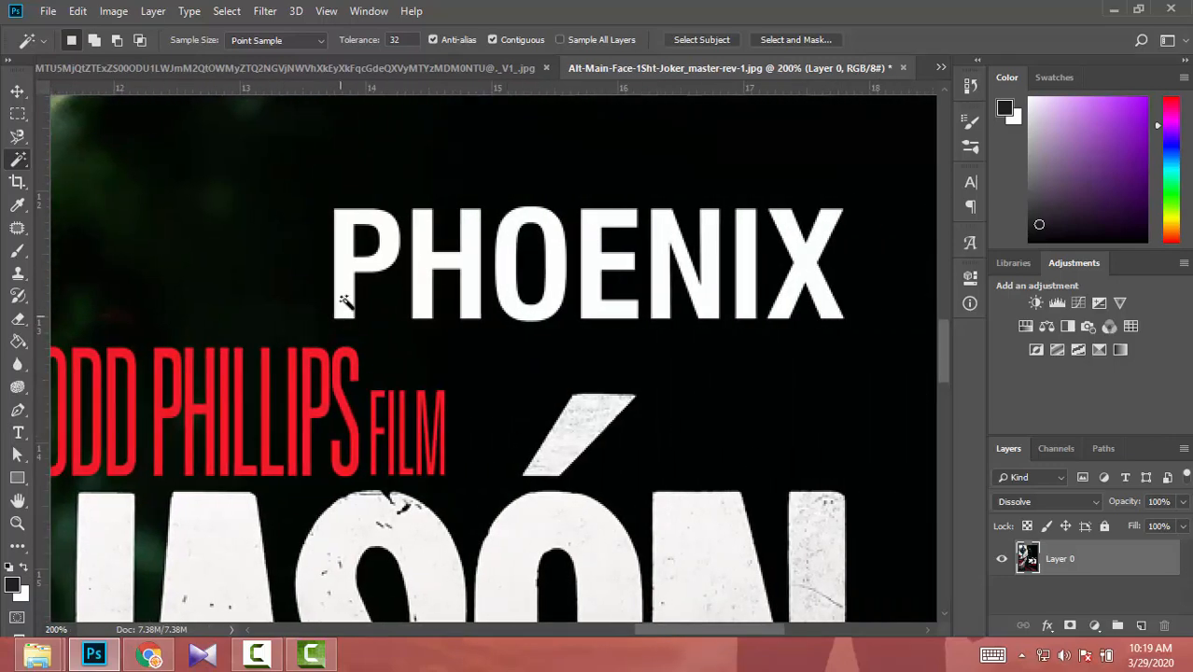
pyautogui.click(341, 269)
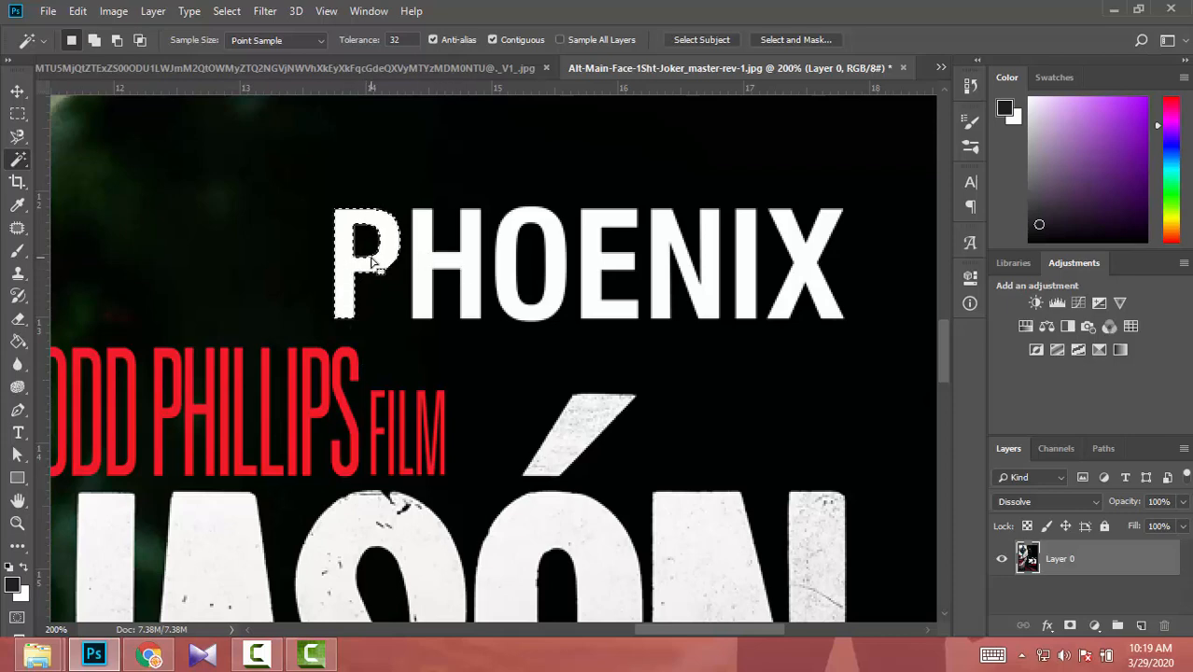
pyautogui.press('shift')
pyautogui.keyDown('shift'); pyautogui.click(423, 280); pyautogui.keyUp('shift')
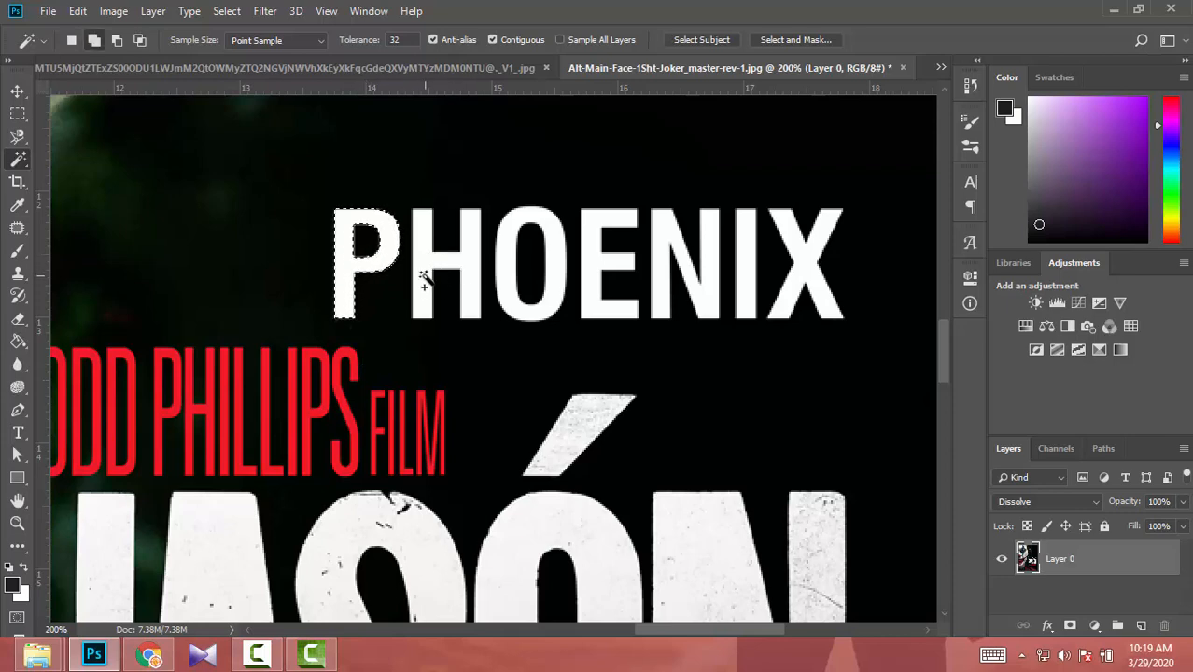
pyautogui.keyDown('shift'); pyautogui.click(515, 238); pyautogui.keyUp('shift')
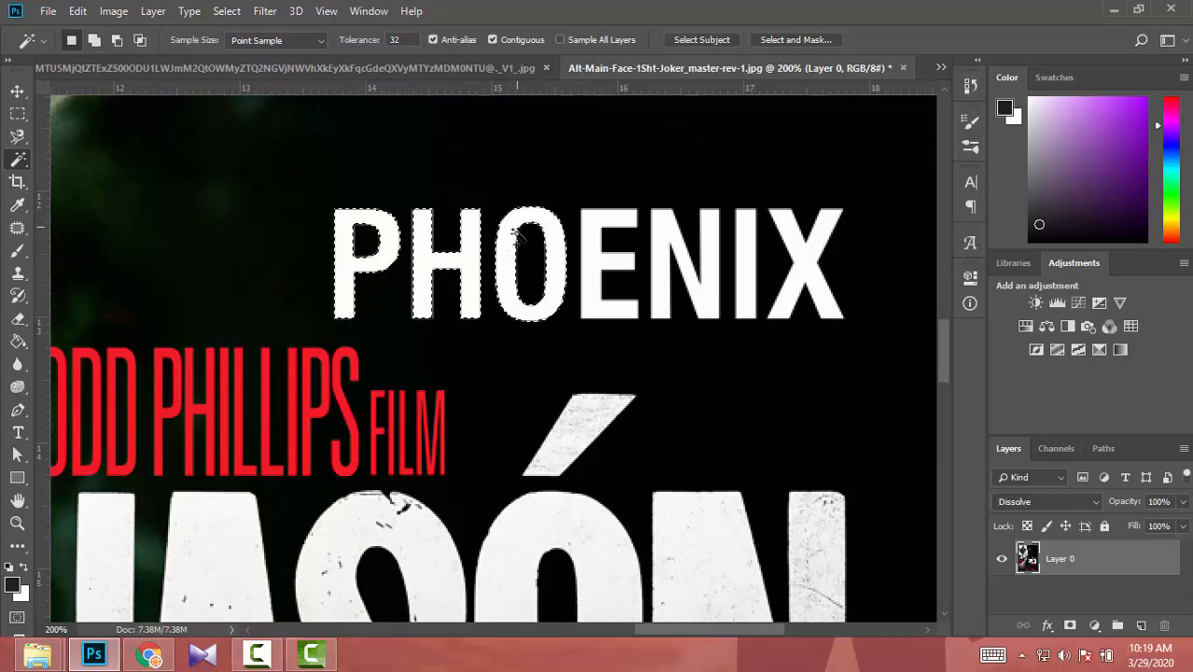
pyautogui.keyDown('shift'); pyautogui.click(591, 245); pyautogui.keyUp('shift')
pyautogui.keyDown('shift'); pyautogui.click(655, 241); pyautogui.keyUp('shift')
pyautogui.keyDown('shift'); pyautogui.click(744, 247); pyautogui.keyUp('shift')
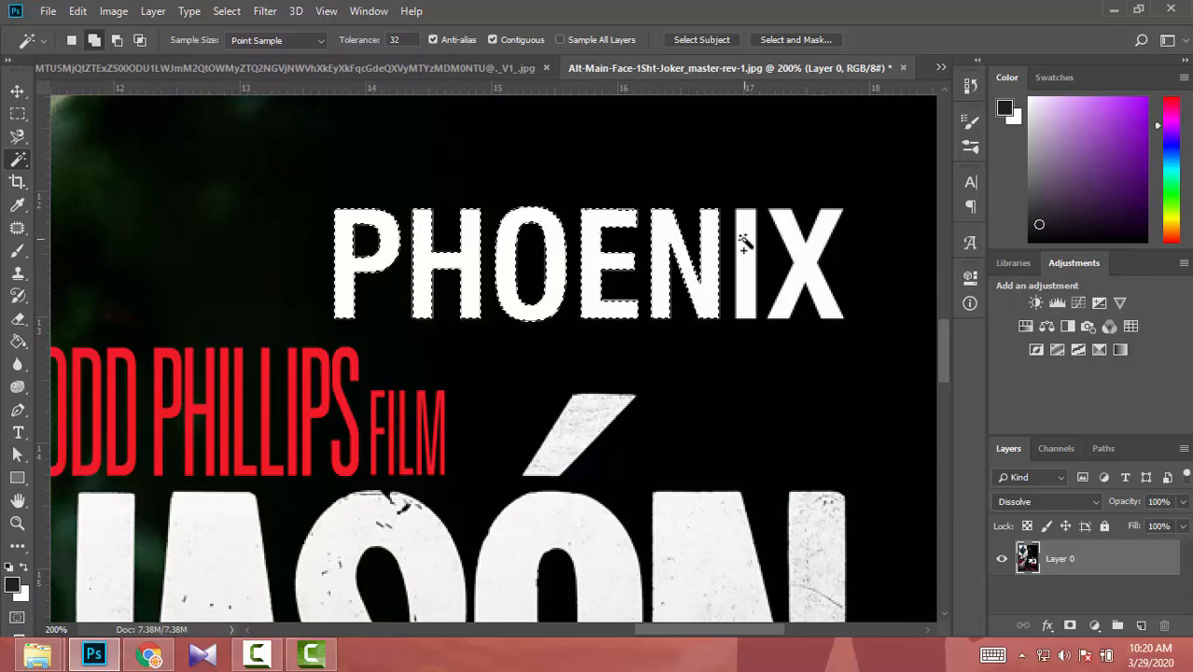
pyautogui.keyDown('shift'); pyautogui.click(799, 253); pyautogui.keyUp('shift')
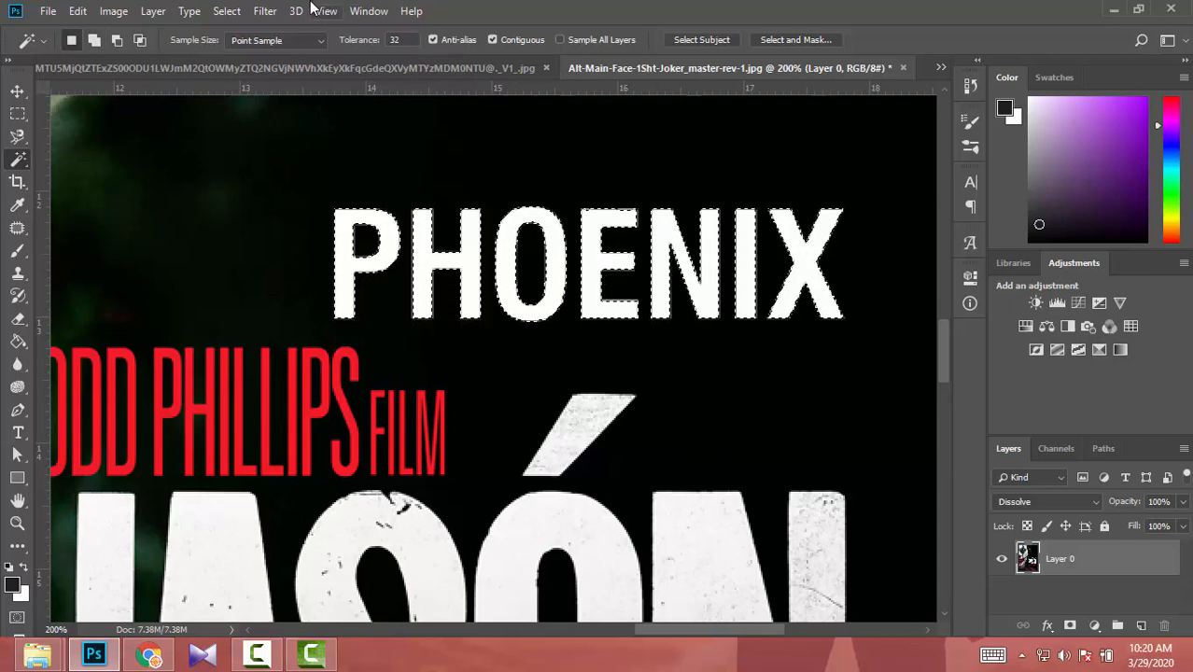
# - Expand the selection around the PHOENIX letters by 2 pixels
pyautogui.click(230, 14)
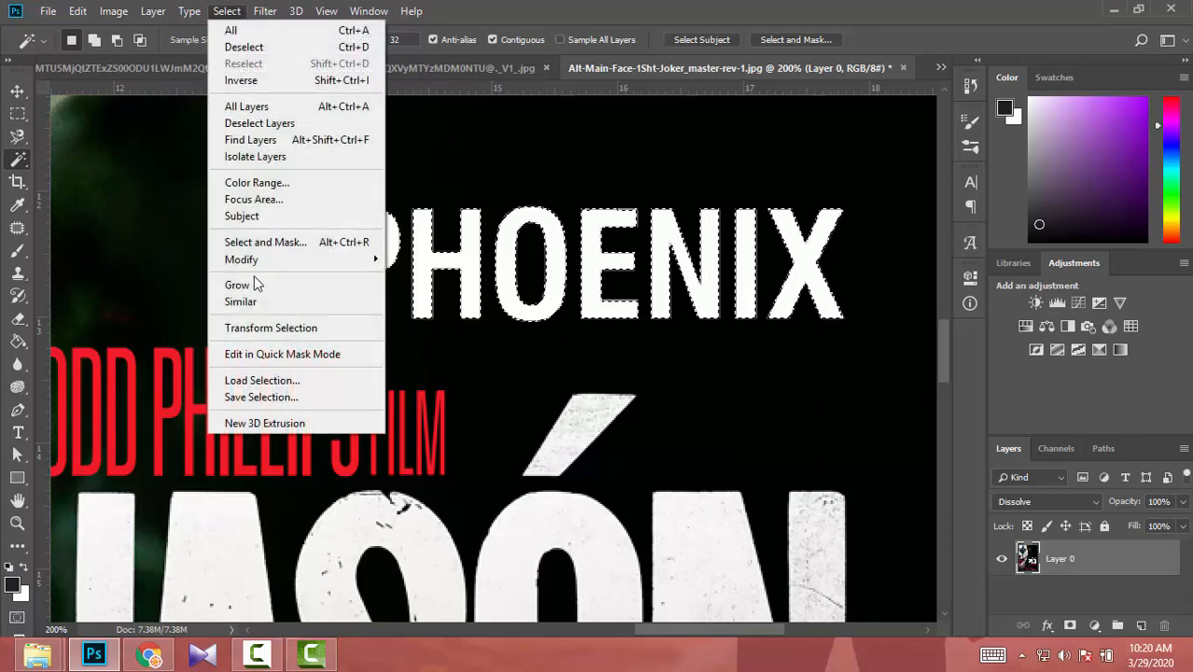
pyautogui.moveTo(280, 260)
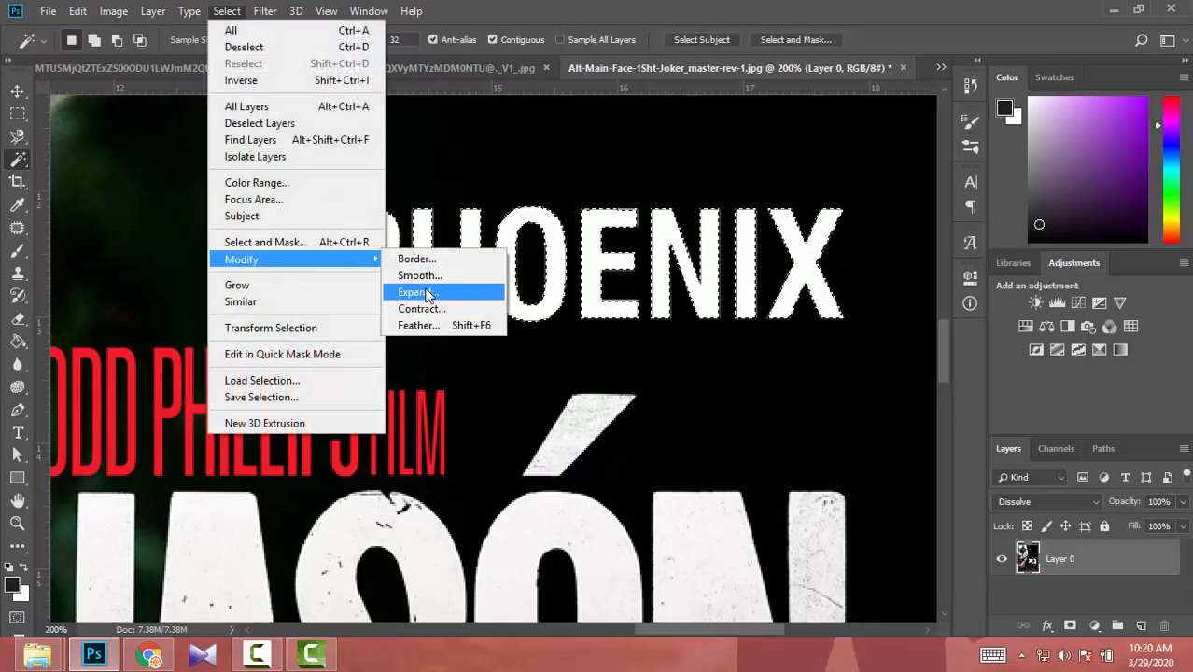
pyautogui.click(428, 295)
pyautogui.write('2')
pyautogui.press('Return')
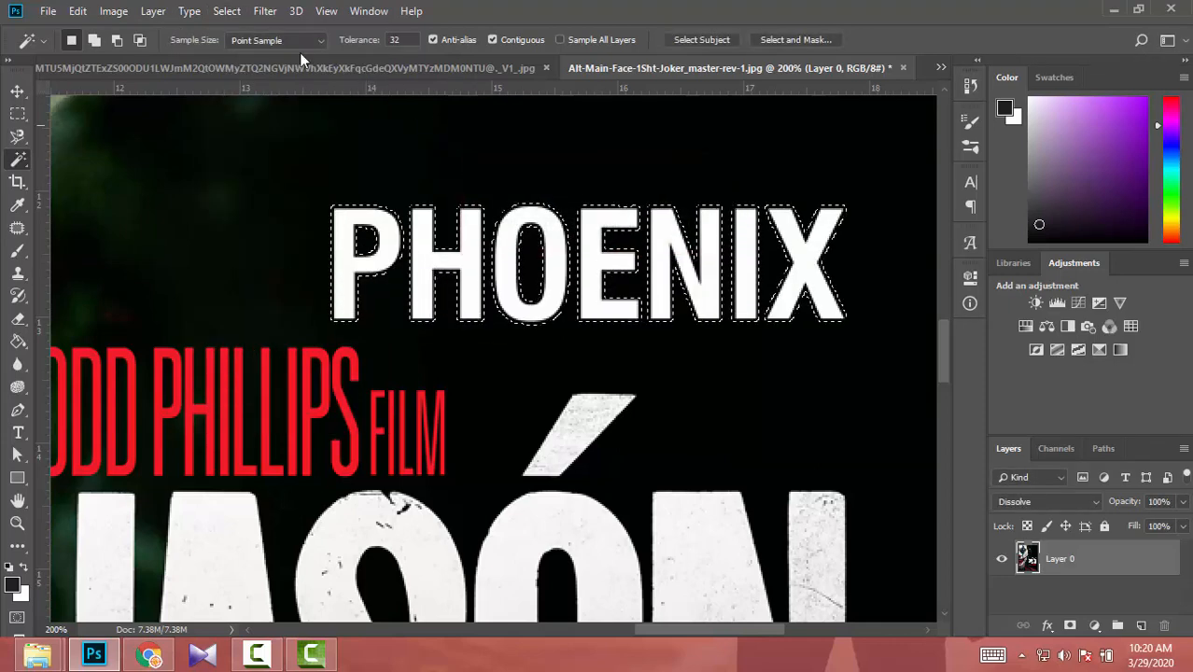
# - Fill the selected PHOENIX letters with the same Content-Aware settings, deselect, and fit the whole poster in view
pyautogui.click(78, 12)
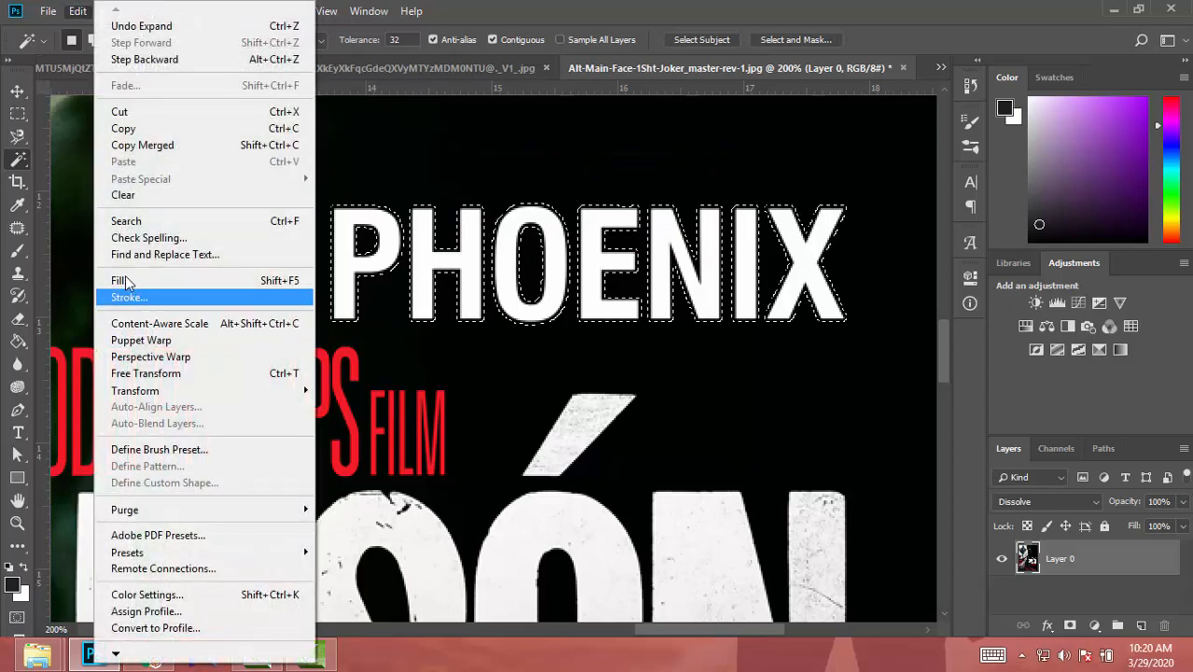
pyautogui.click(125, 281)
pyautogui.press('Return')
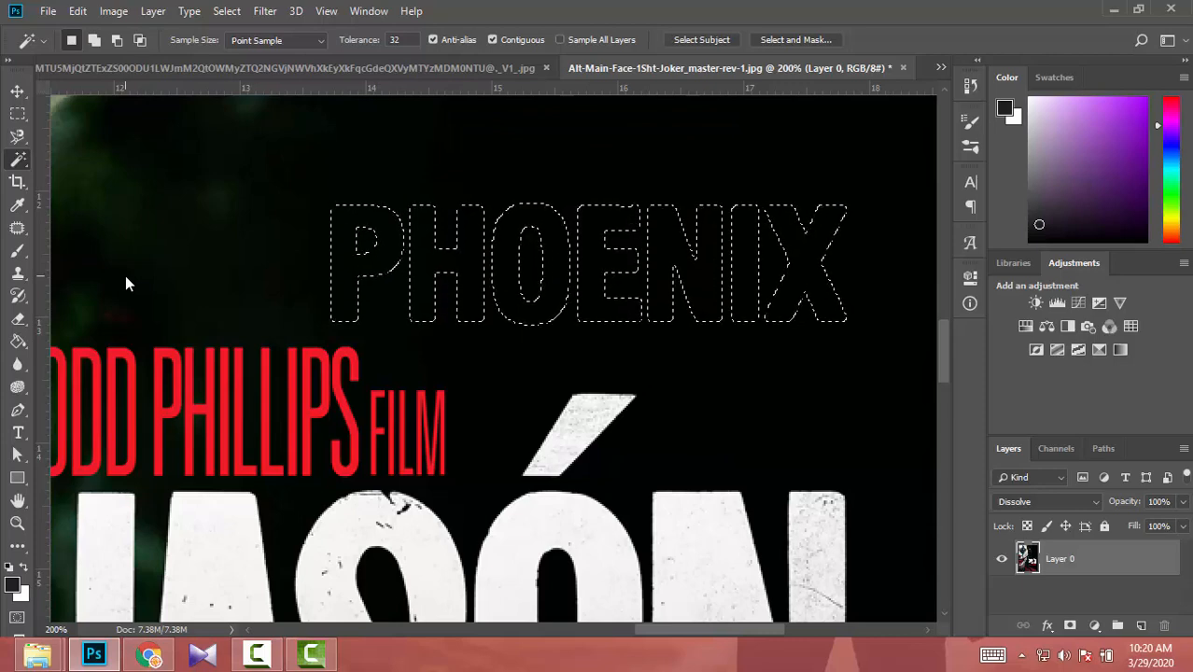
pyautogui.hotkey('ctrl', 'd')
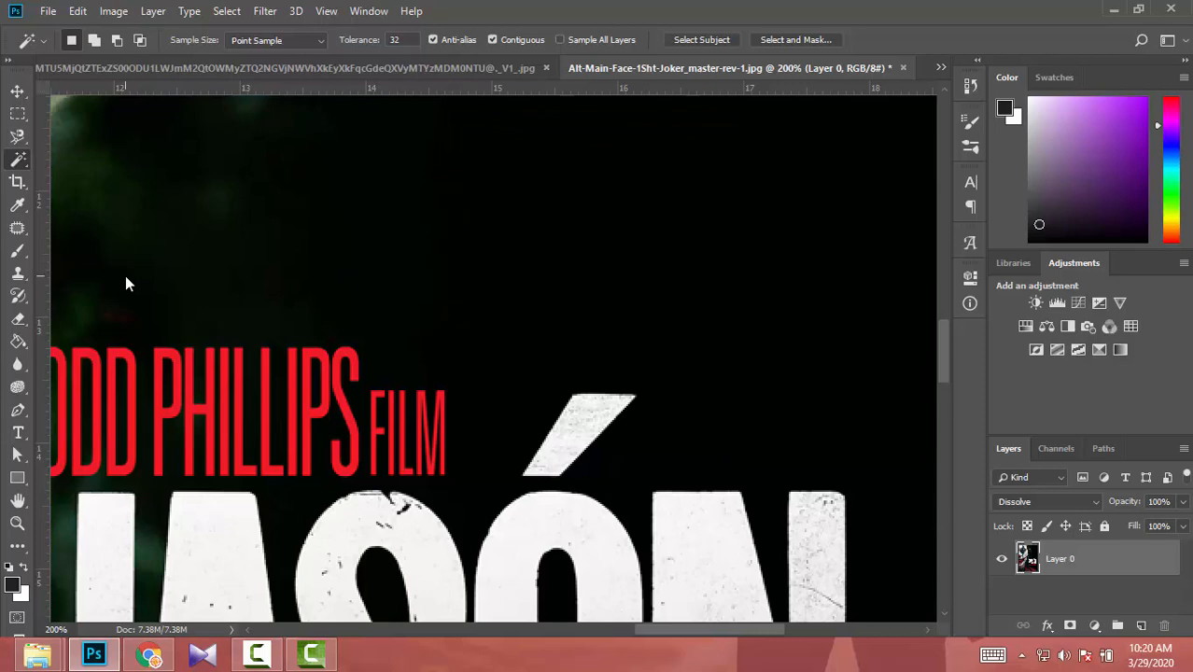
pyautogui.hotkey('ctrl', '0')
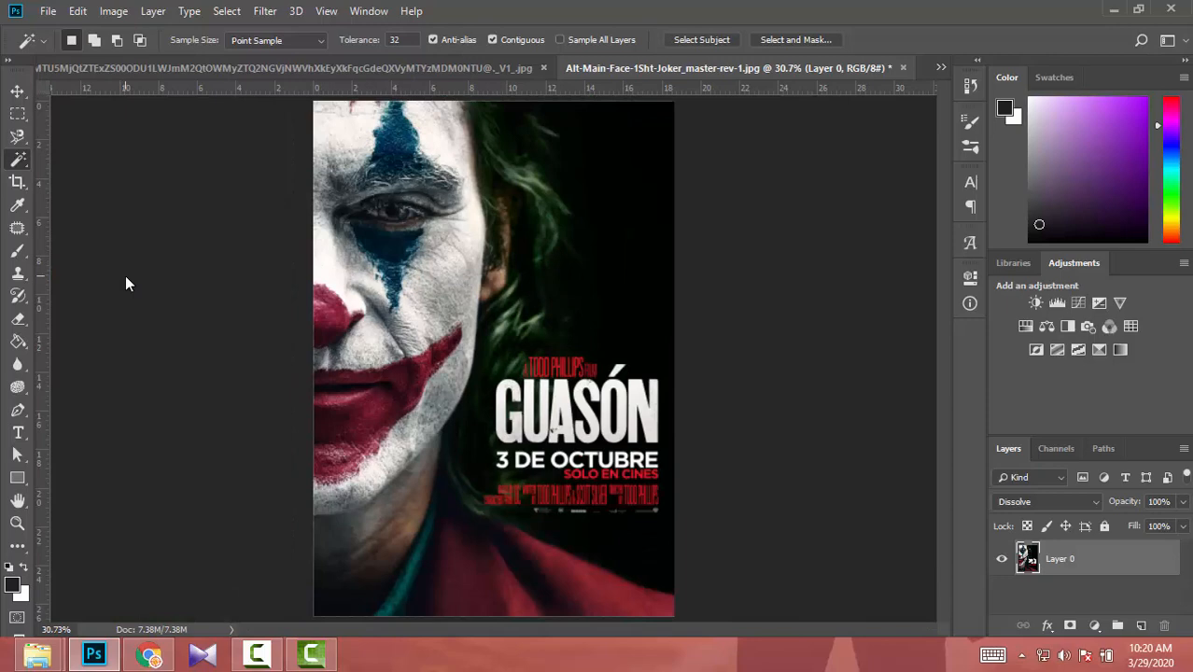